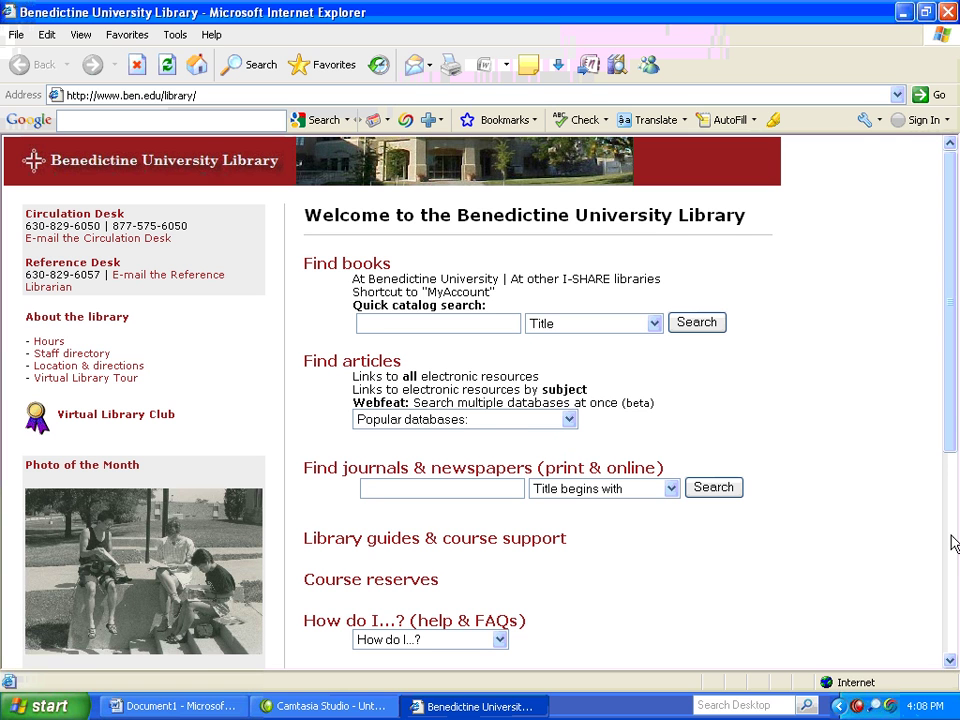
- Open the library's full electronic resources list at the C databases, showing CINAHL Plus with Full Text
left_click_drag(954, 386, 953, 394)
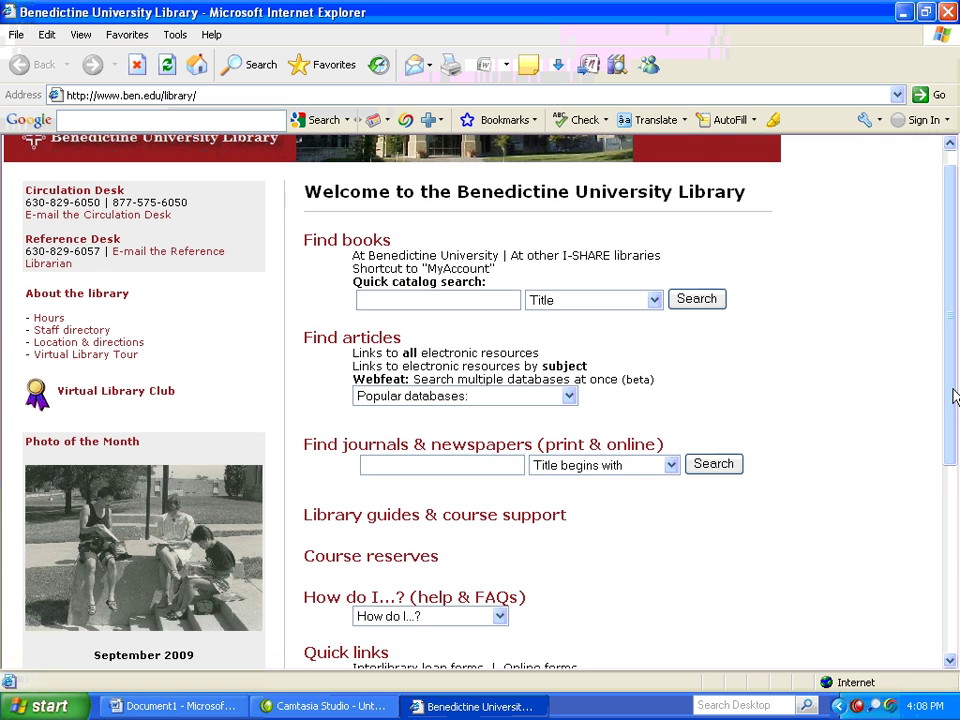
left_click(459, 356)
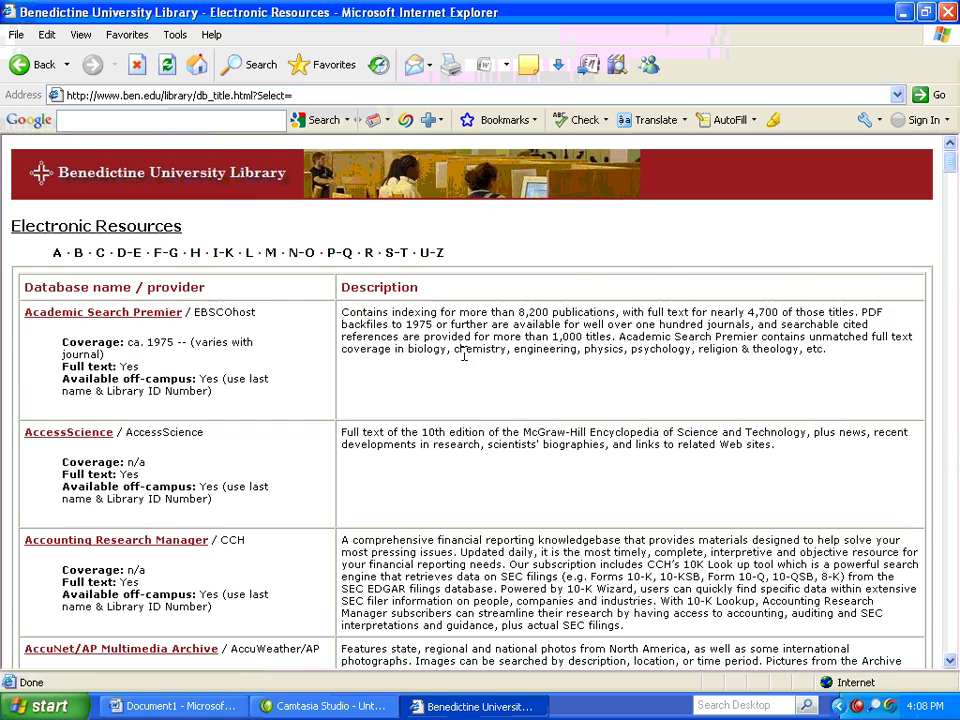
scroll(462, 355, "down", 5)
scroll(455, 350, "up", 4)
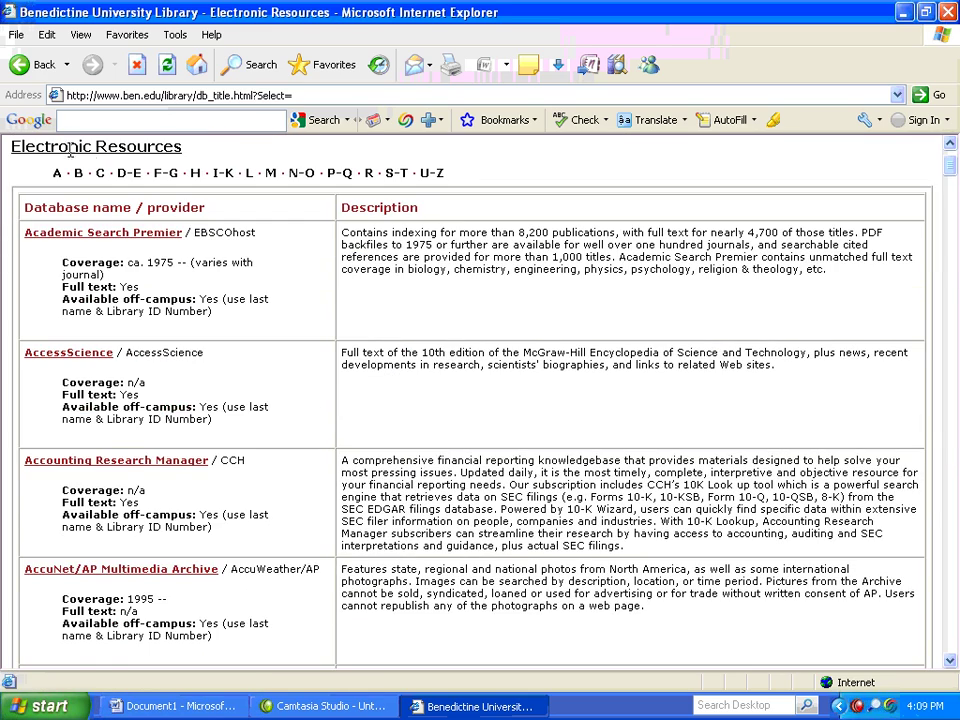
left_click(100, 174)
scroll(133, 519, "down", 6)
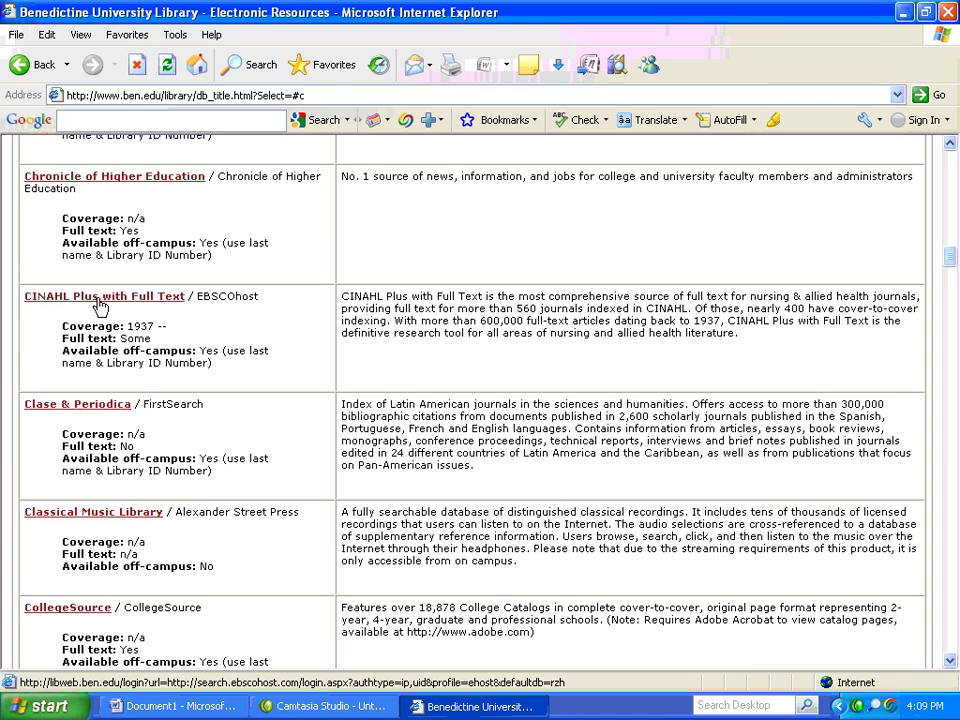
- Search CINAHL Plus with Full Text for 'leadership' and 'collaboration', returning 975 results
left_click(100, 303)
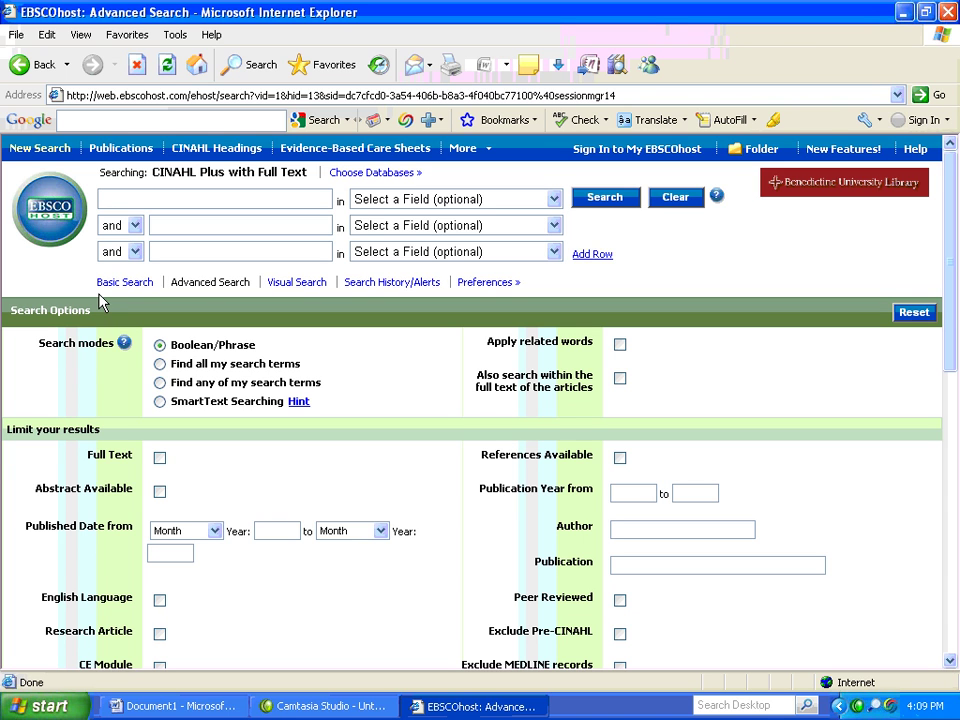
type("le")
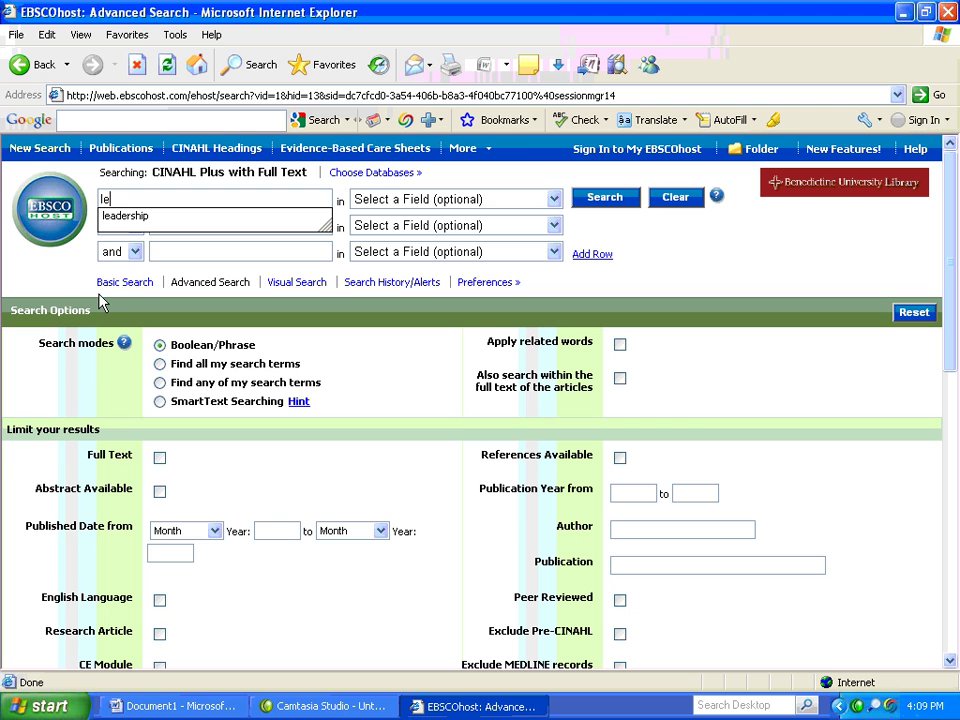
type("adership")
left_click(187, 226)
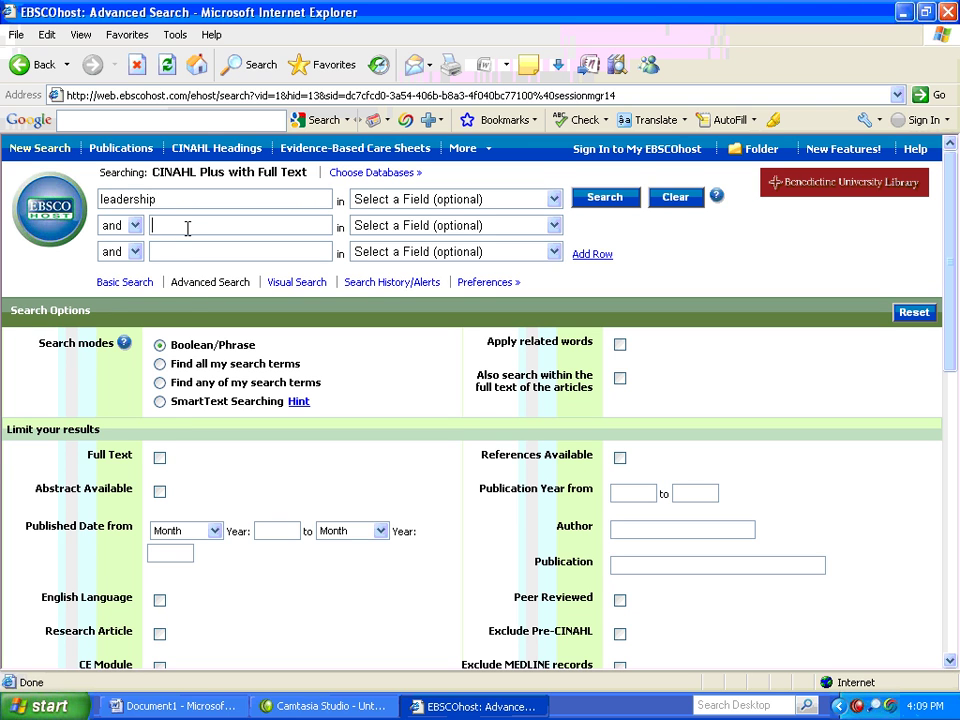
type("collaboration")
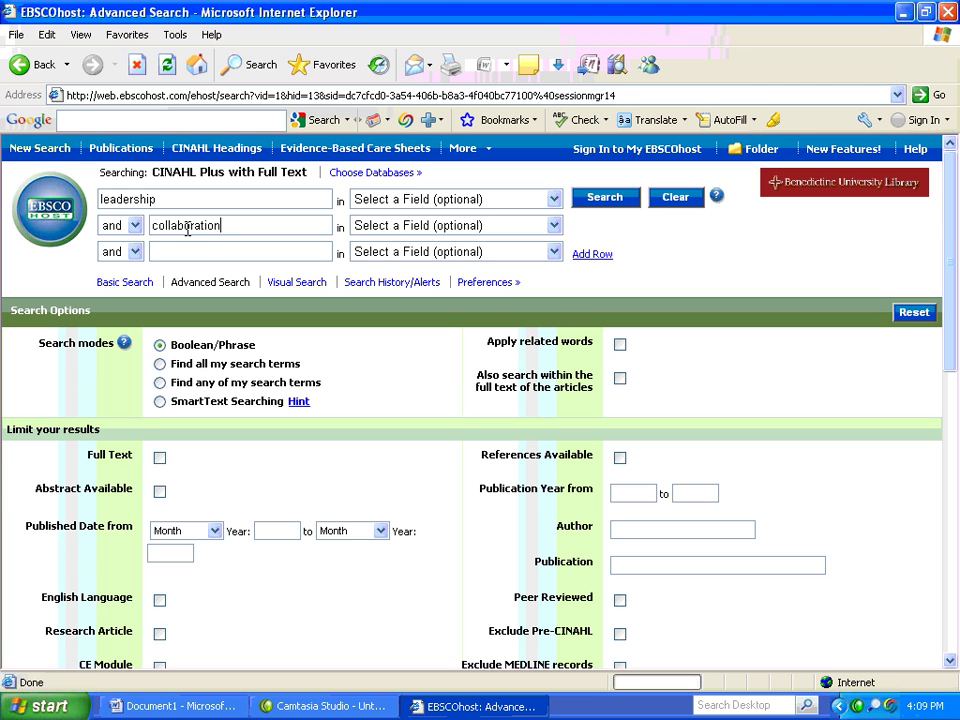
key("Return")
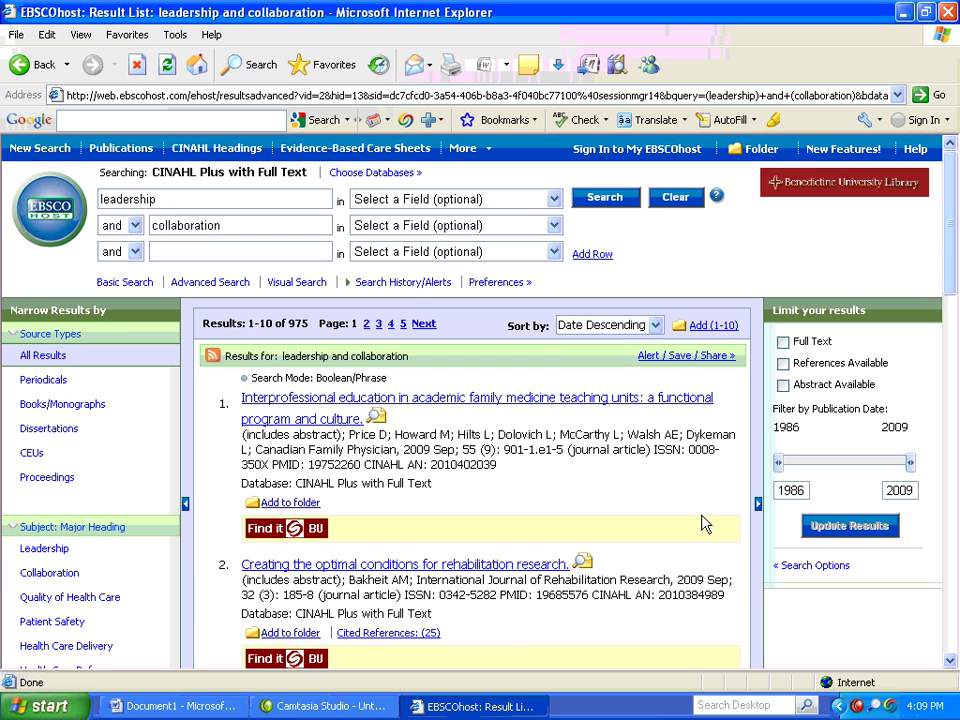
scroll(703, 521, "down", 2)
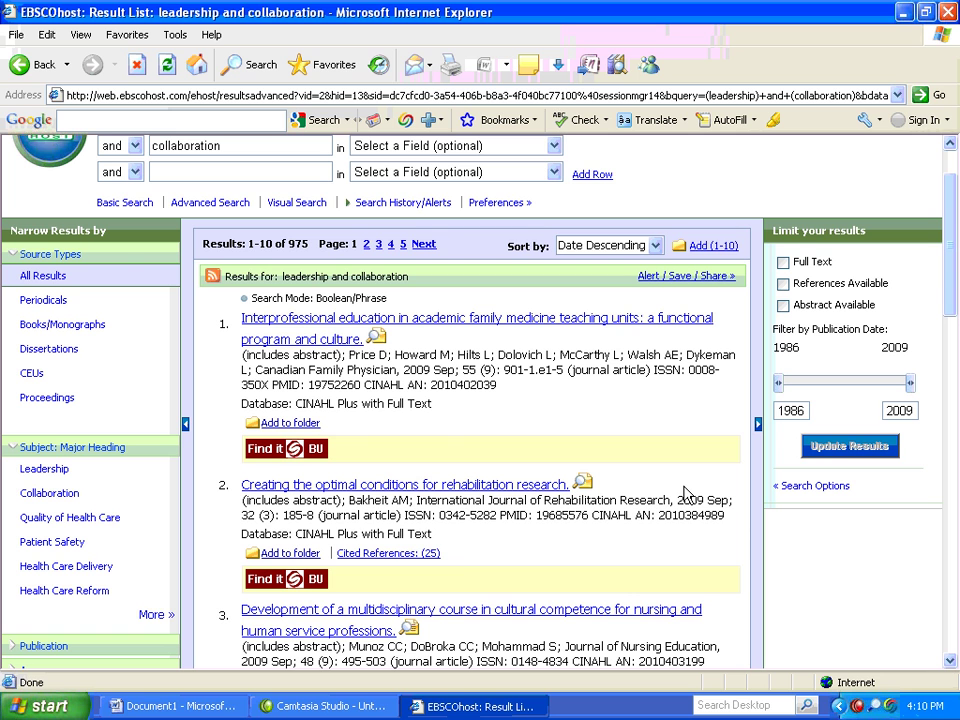
scroll(700, 515, "up", 2)
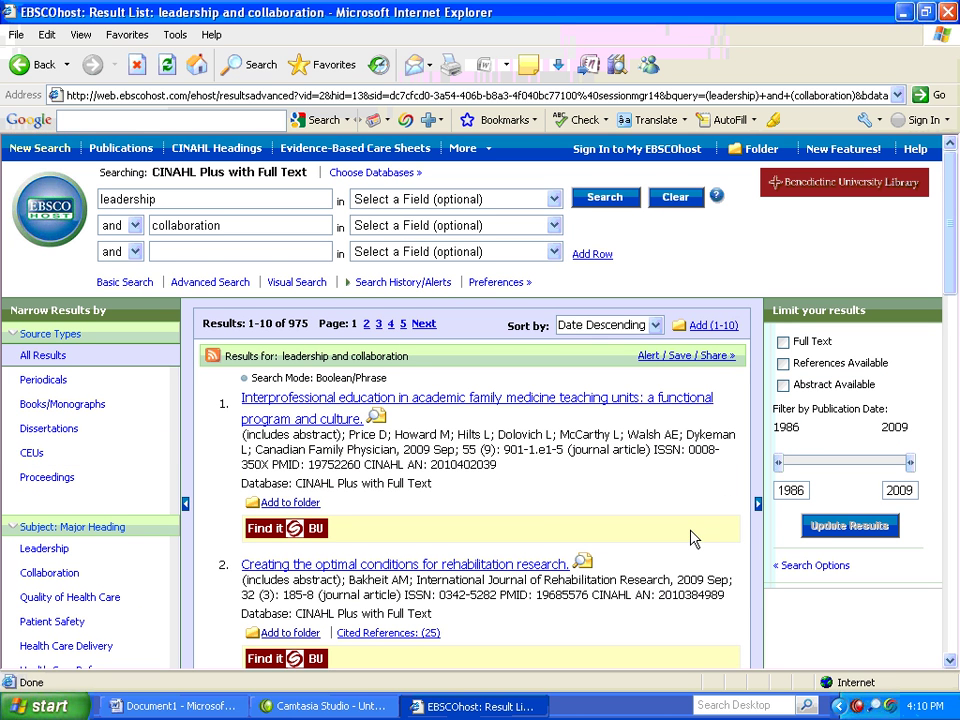
scroll(690, 538, "down", 5)
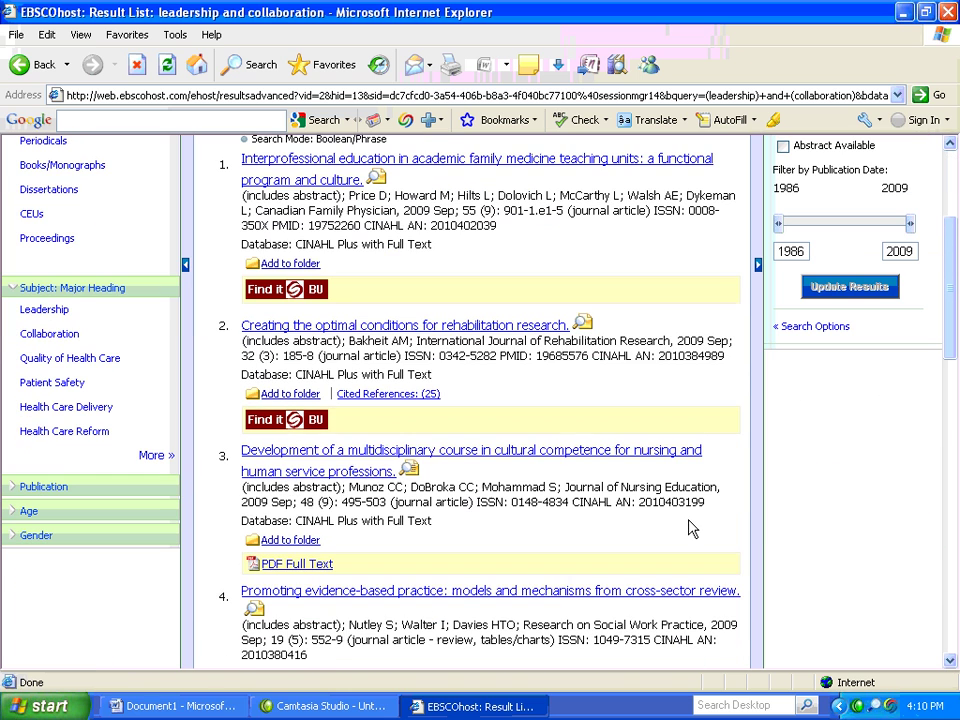
- Open result 2, 'Creating the optimal conditions for rehabilitation research.', and review its authors, source and abstract
left_click(372, 335)
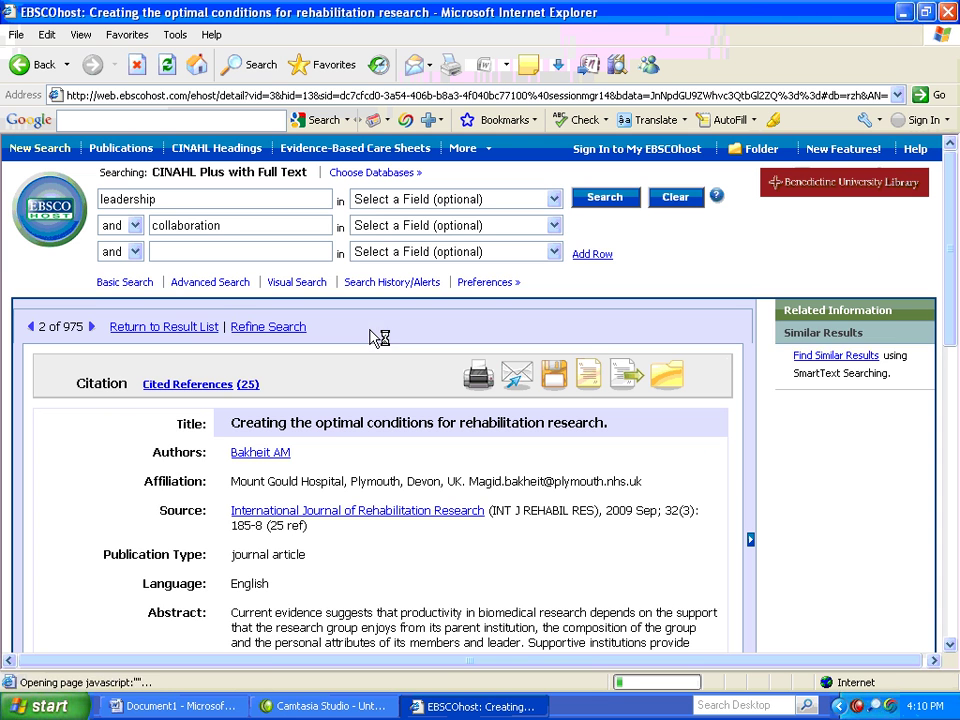
scroll(370, 350, "down", 3)
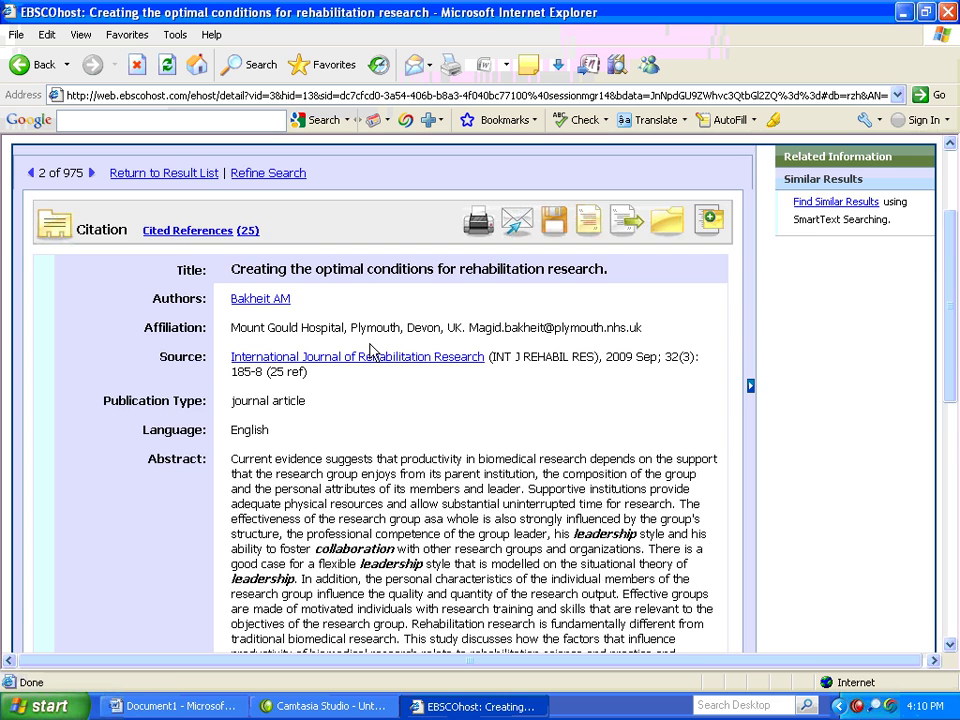
scroll(370, 350, "down", 3)
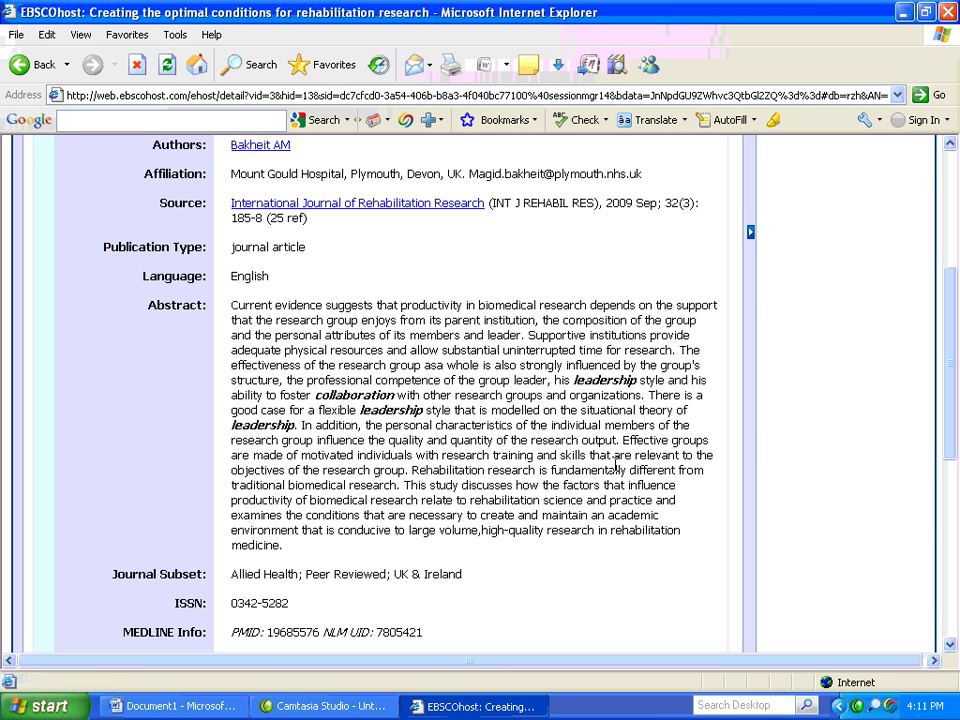
scroll(611, 459, "up", 3)
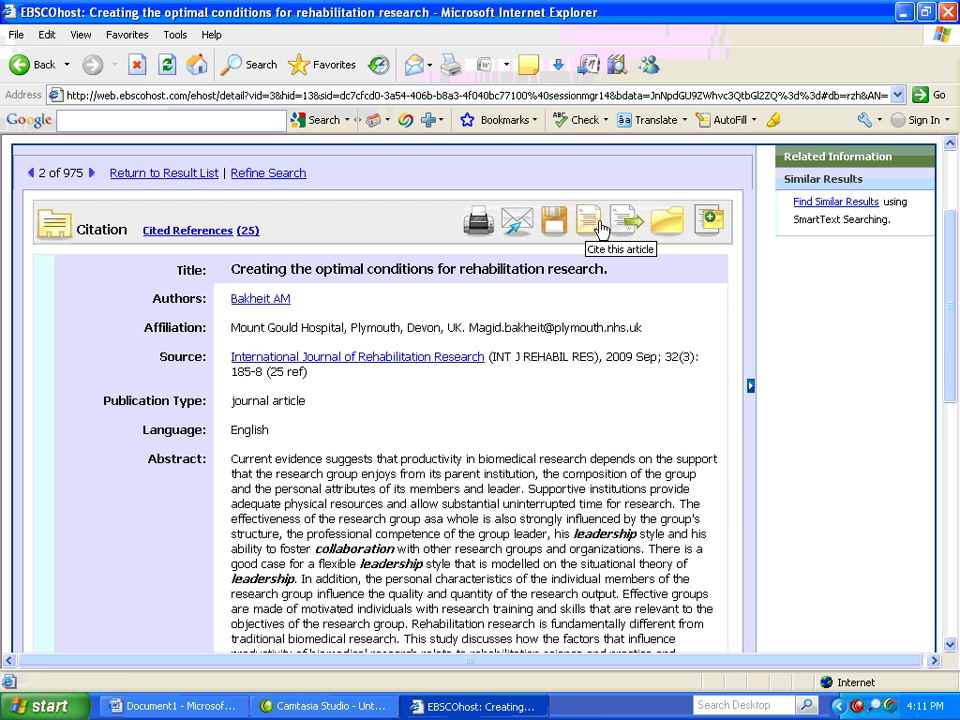
- Copy the article's APA reference from its citation formats list
left_click(588, 229)
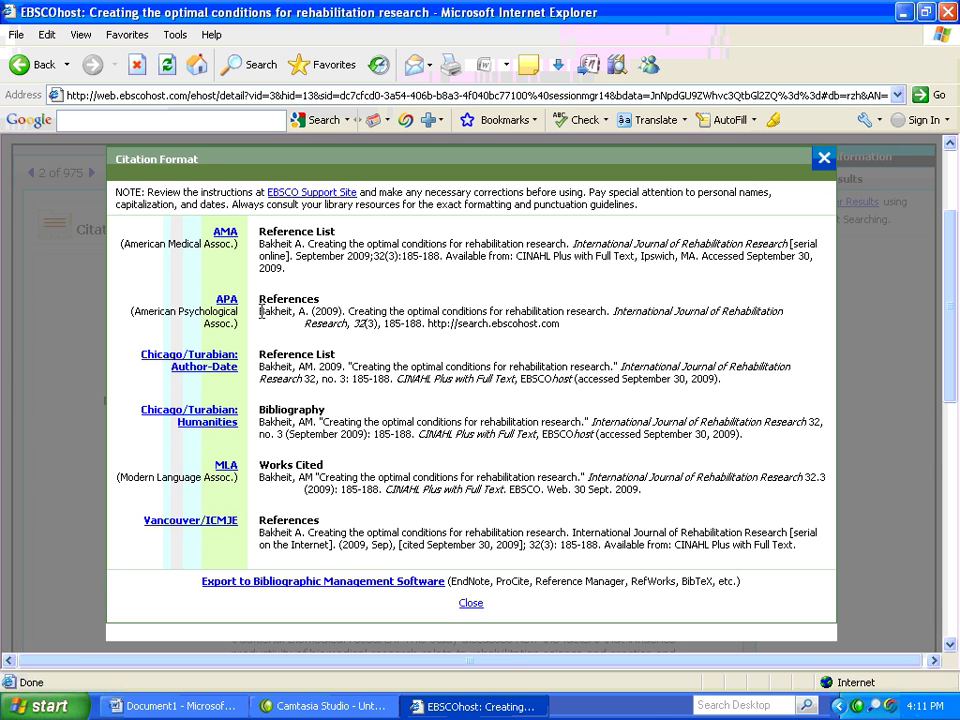
left_click_drag(261, 312, 565, 327)
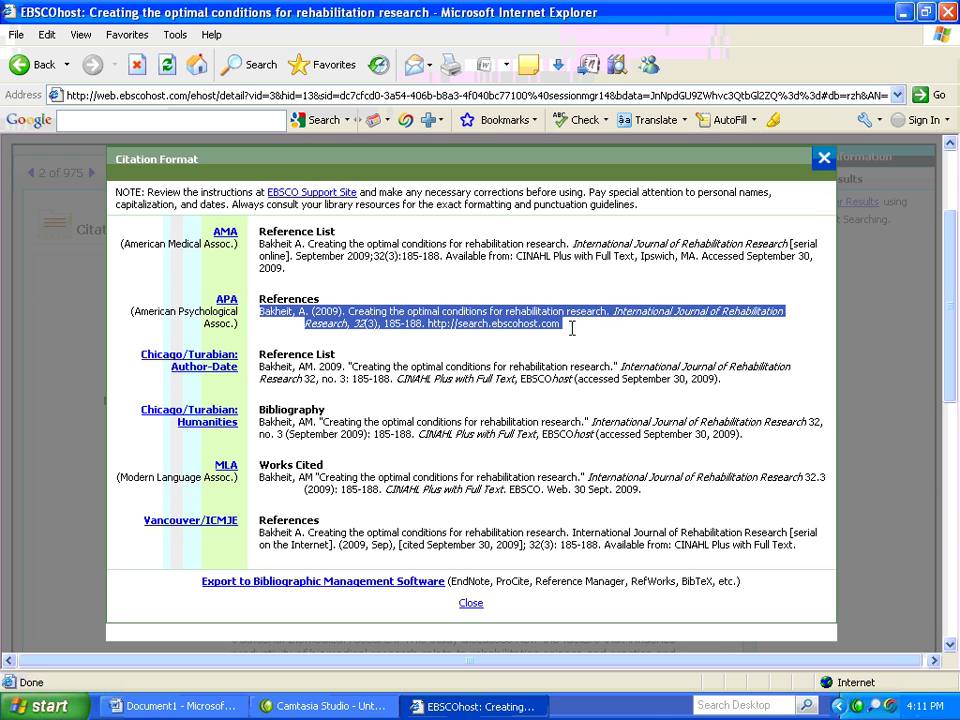
right_click(496, 318)
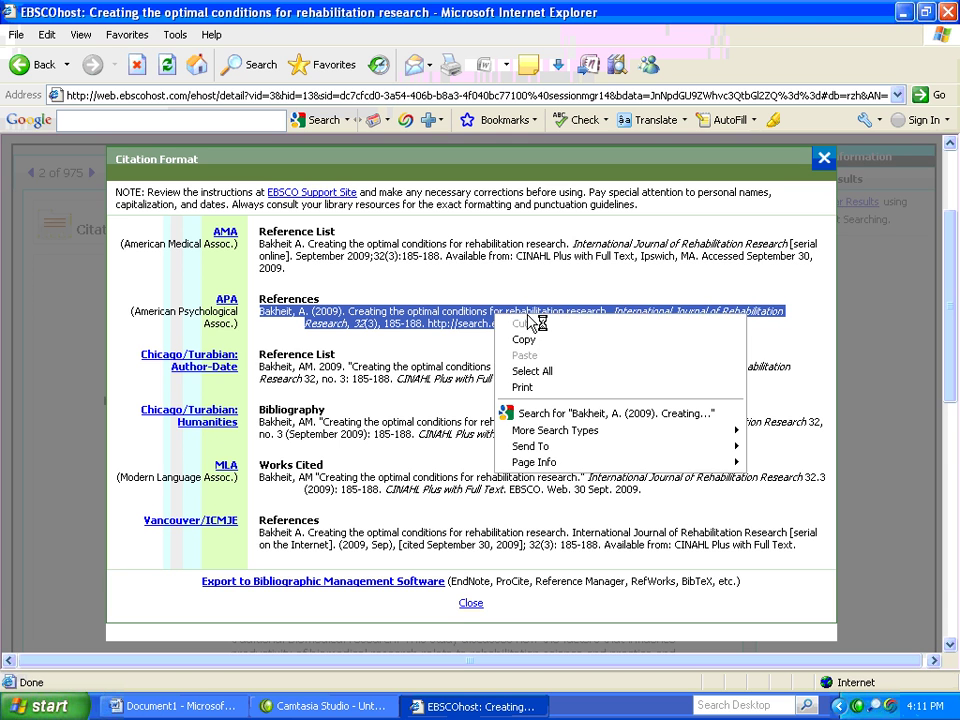
left_click(528, 342)
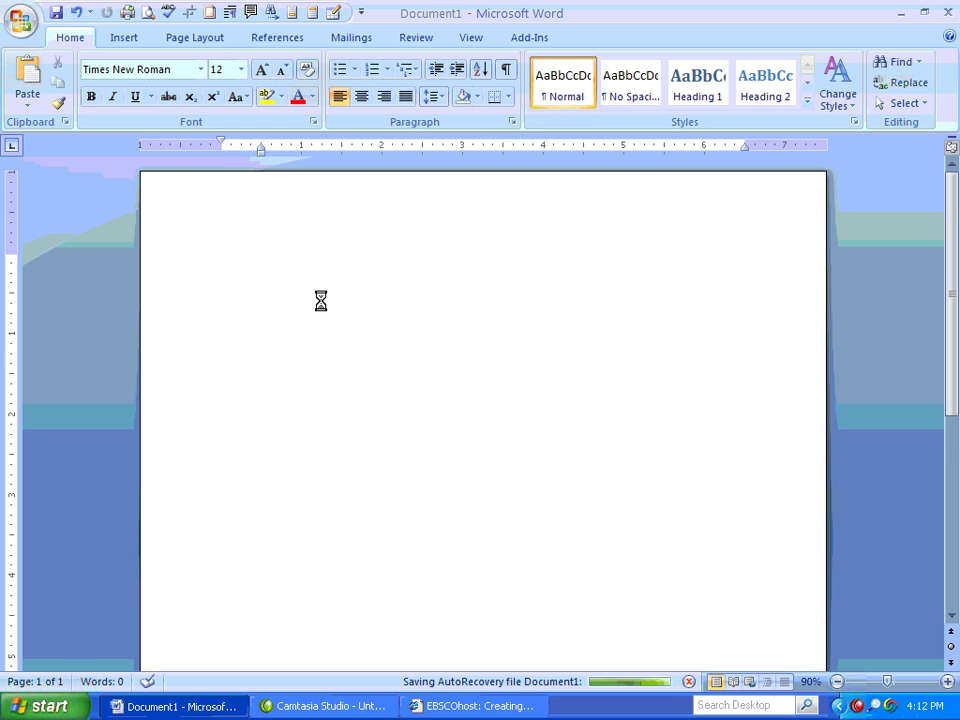
- Paste the APA reference into the blank Word document and set it to Times New Roman 12
key("ctrl+v")
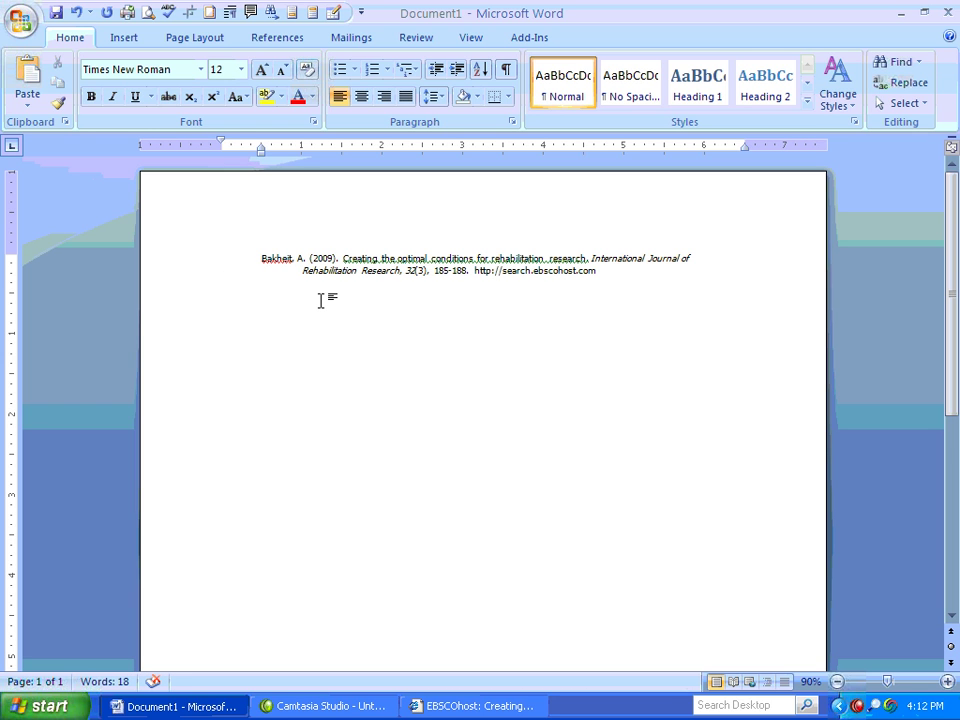
left_click_drag(260, 258, 729, 285)
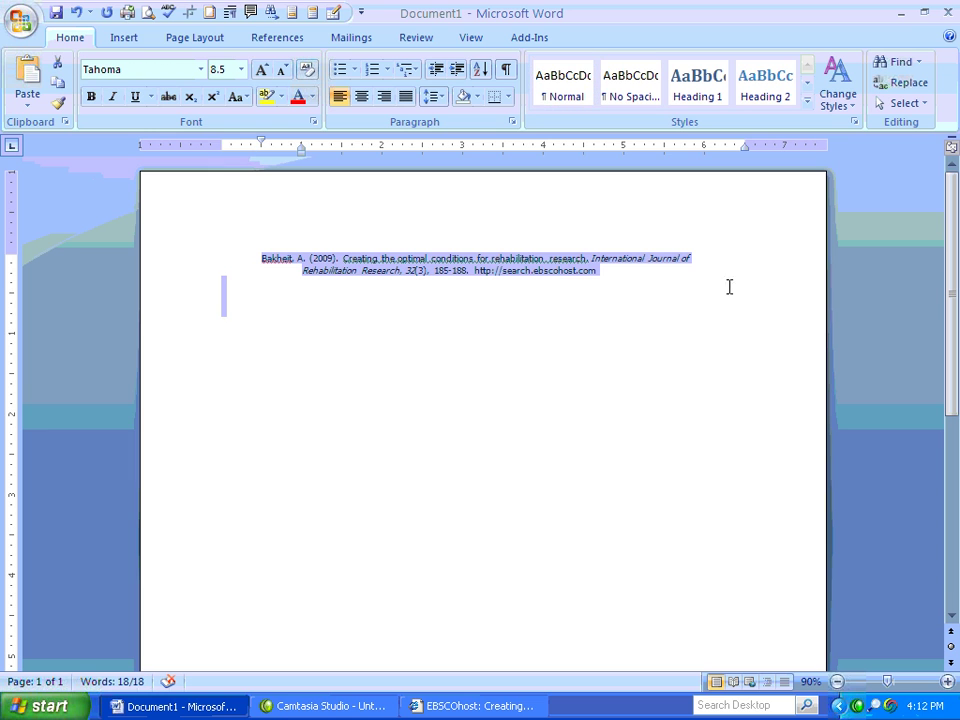
left_click(201, 72)
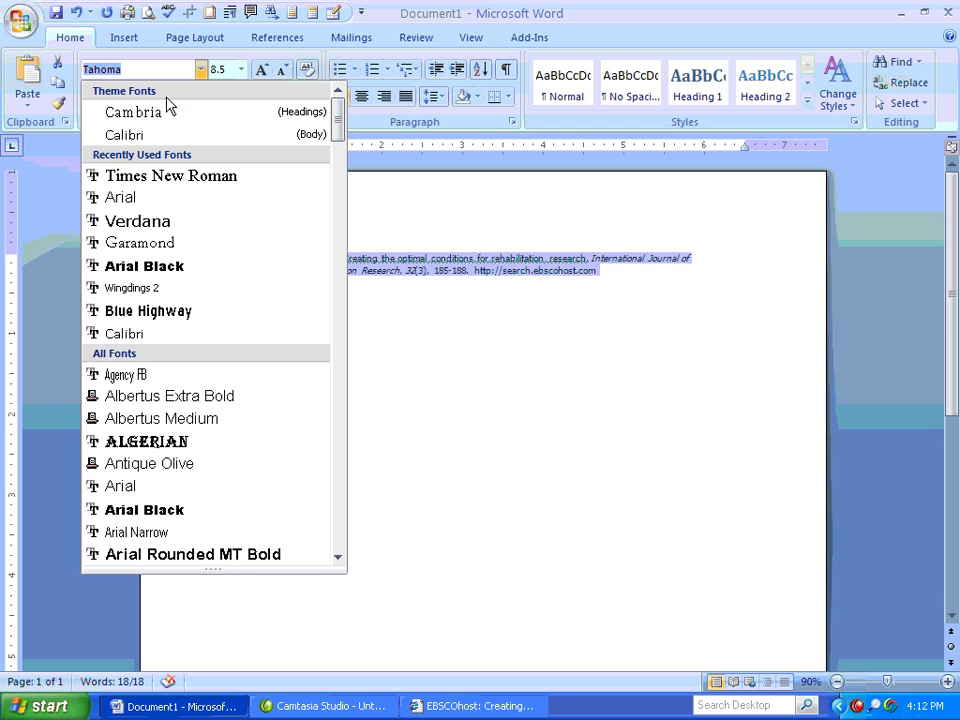
left_click(127, 178)
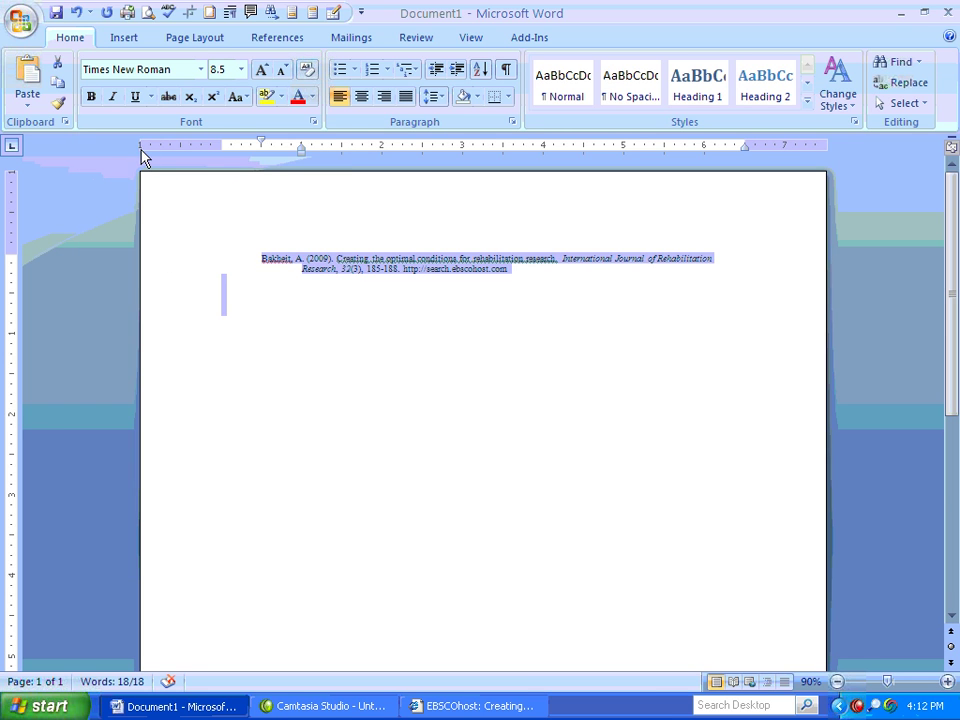
left_click(241, 69)
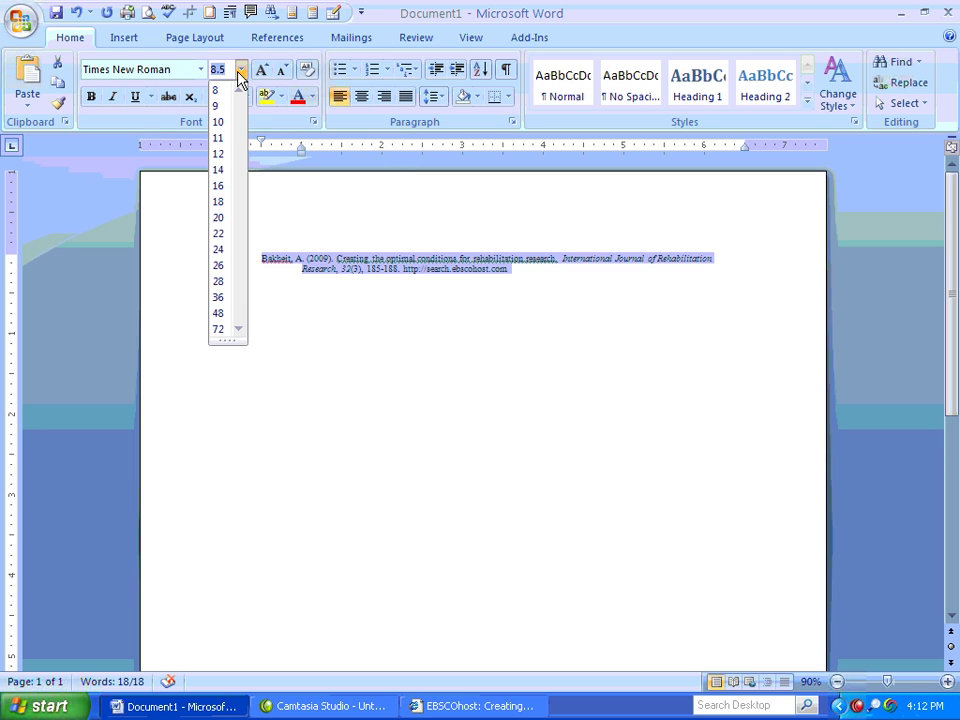
left_click(219, 156)
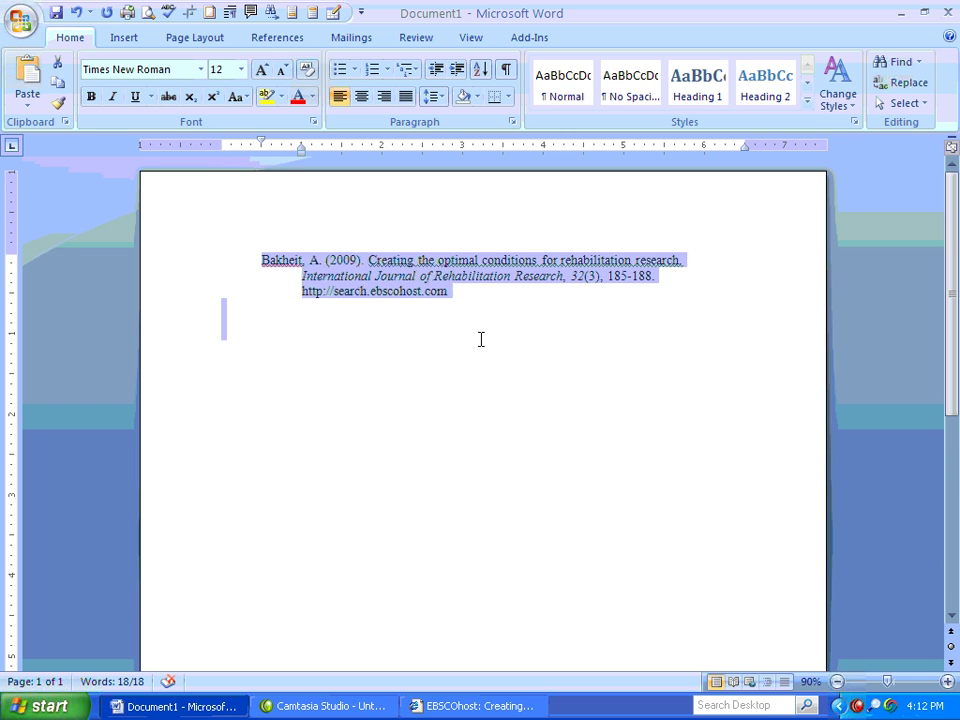
left_click(480, 337)
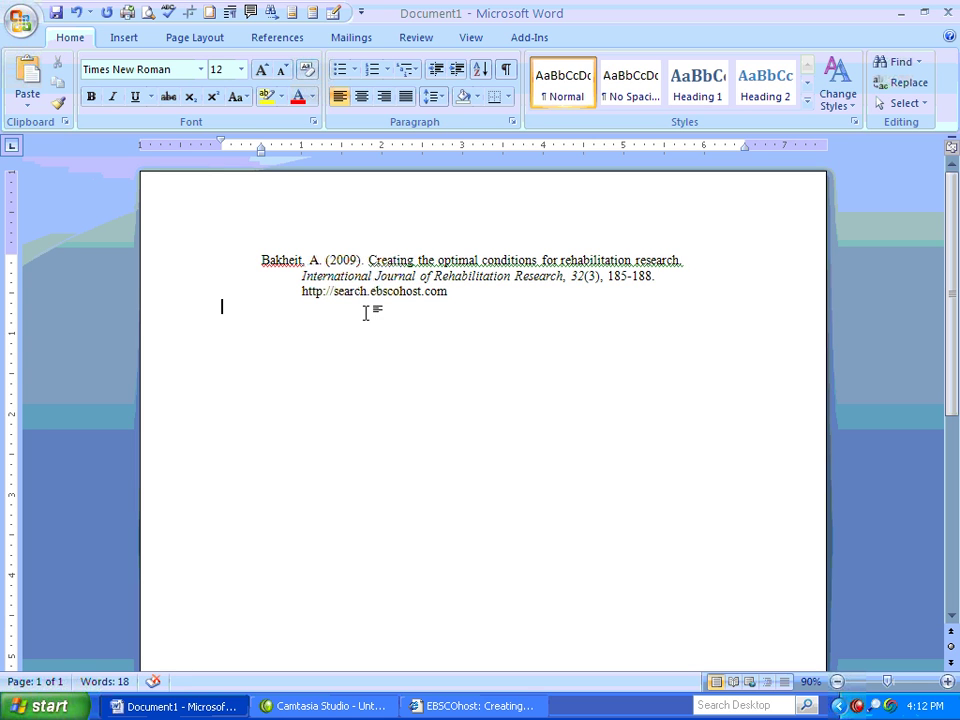
left_click_drag(264, 264, 611, 306)
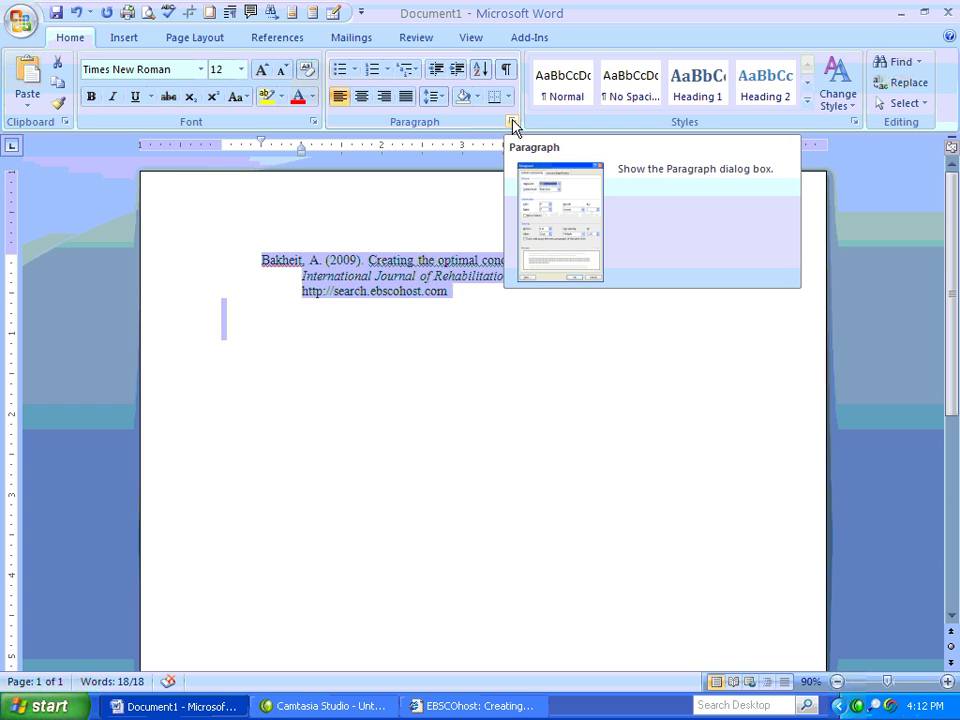
- Give the citation paragraph a 0.5" hanging indent and double line spacing
left_click(512, 122)
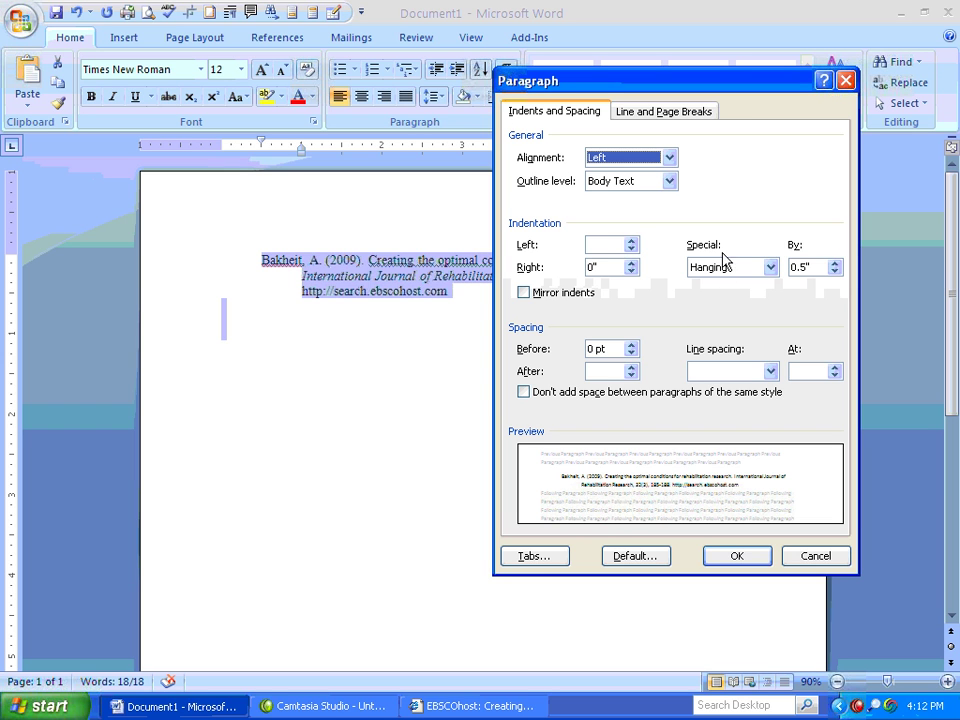
left_click(771, 268)
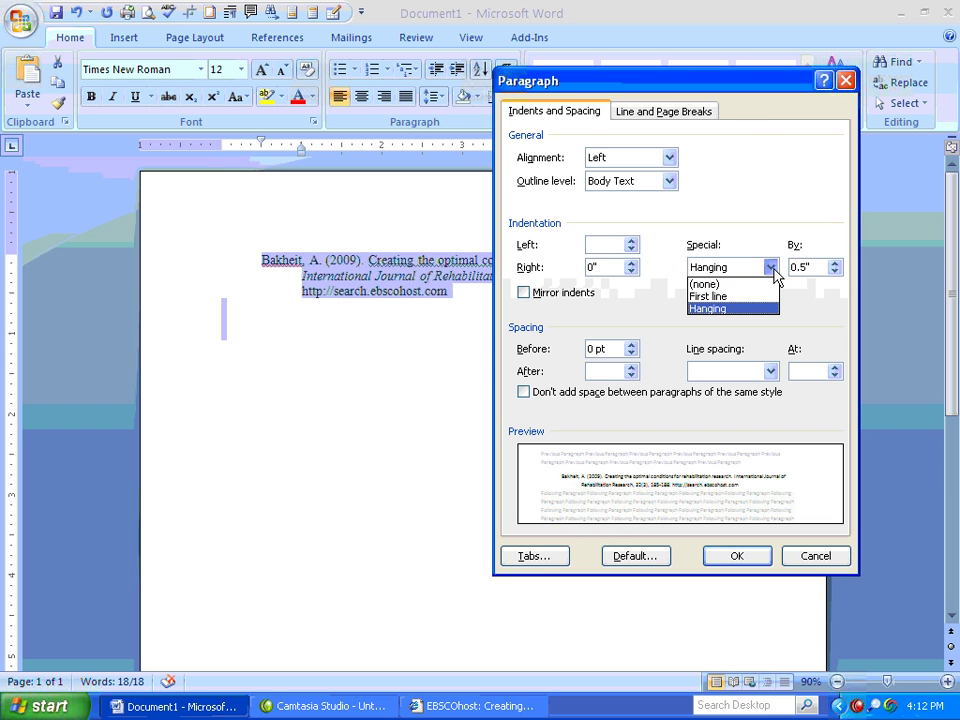
left_click(774, 268)
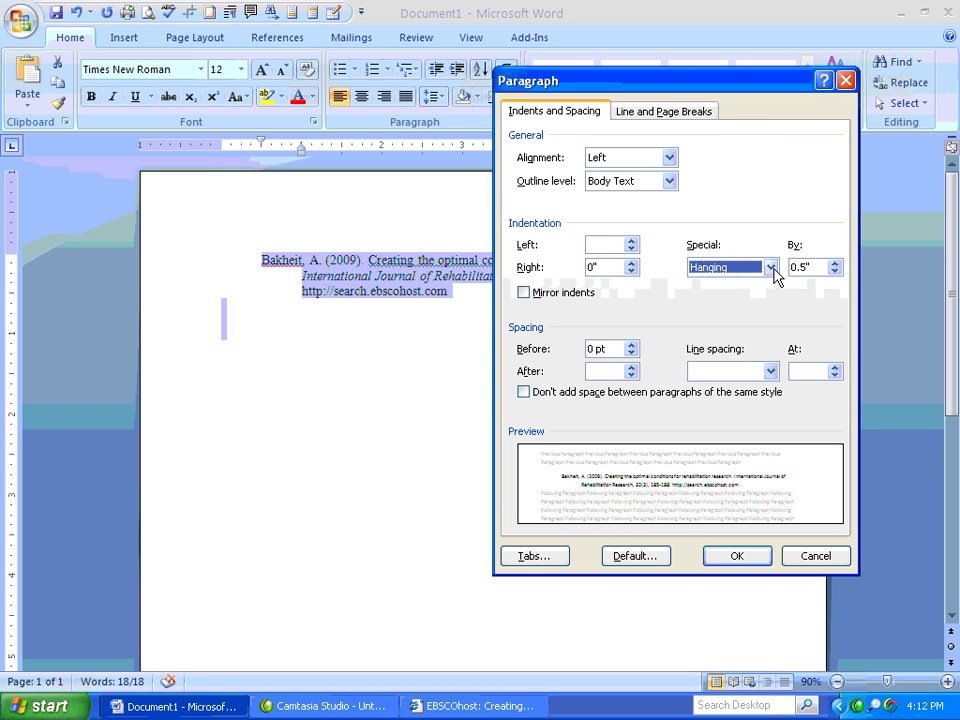
left_click(770, 371)
left_click(755, 413)
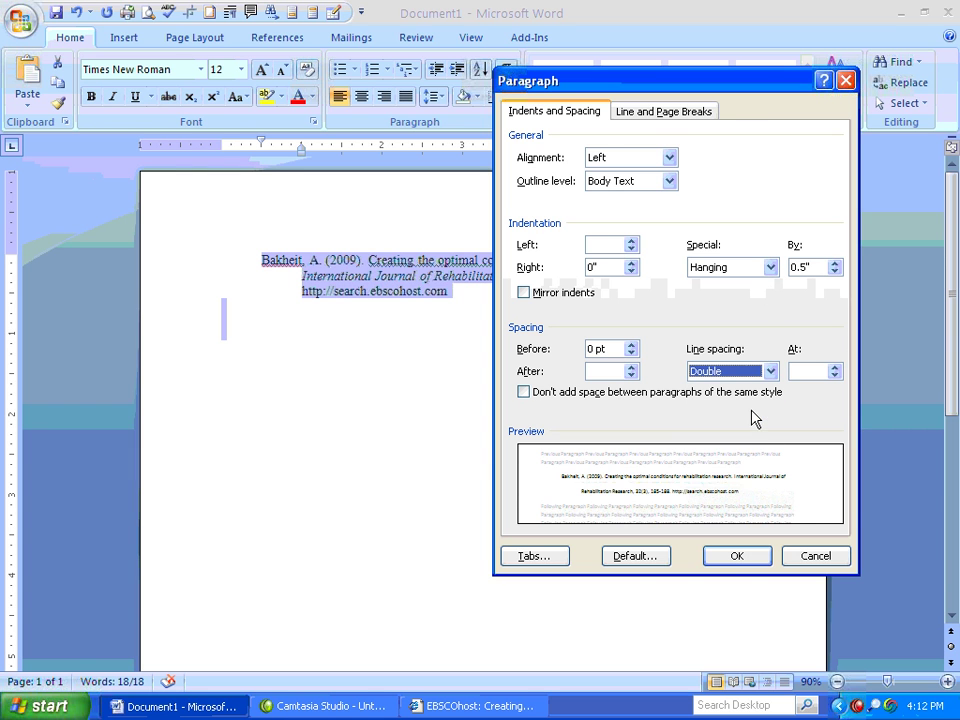
left_click(739, 559)
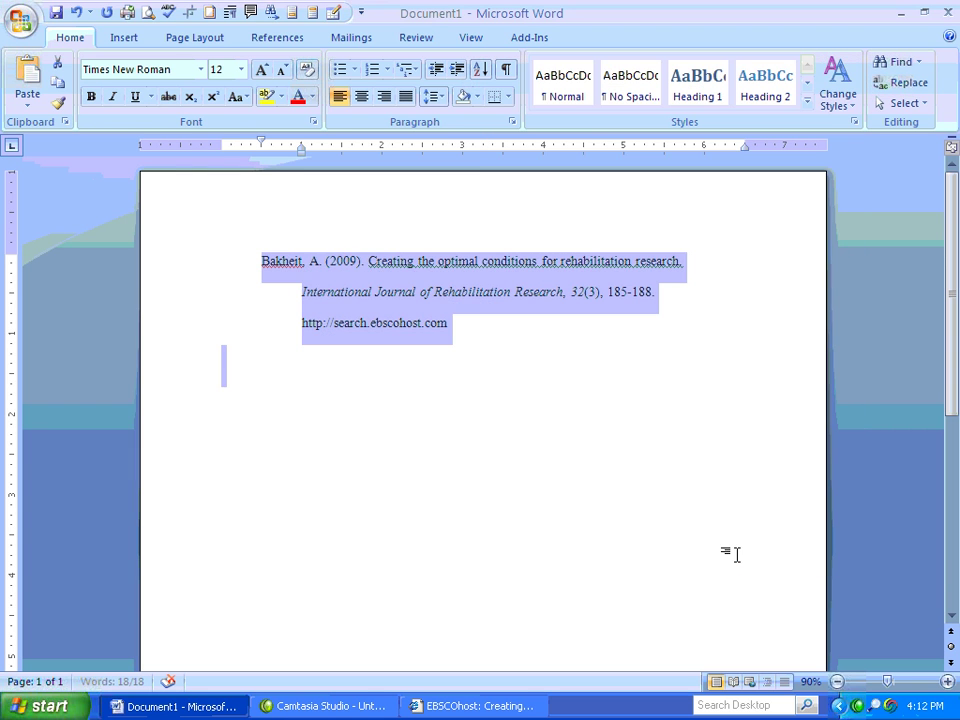
- Insert a blank line above the citation
left_click(540, 392)
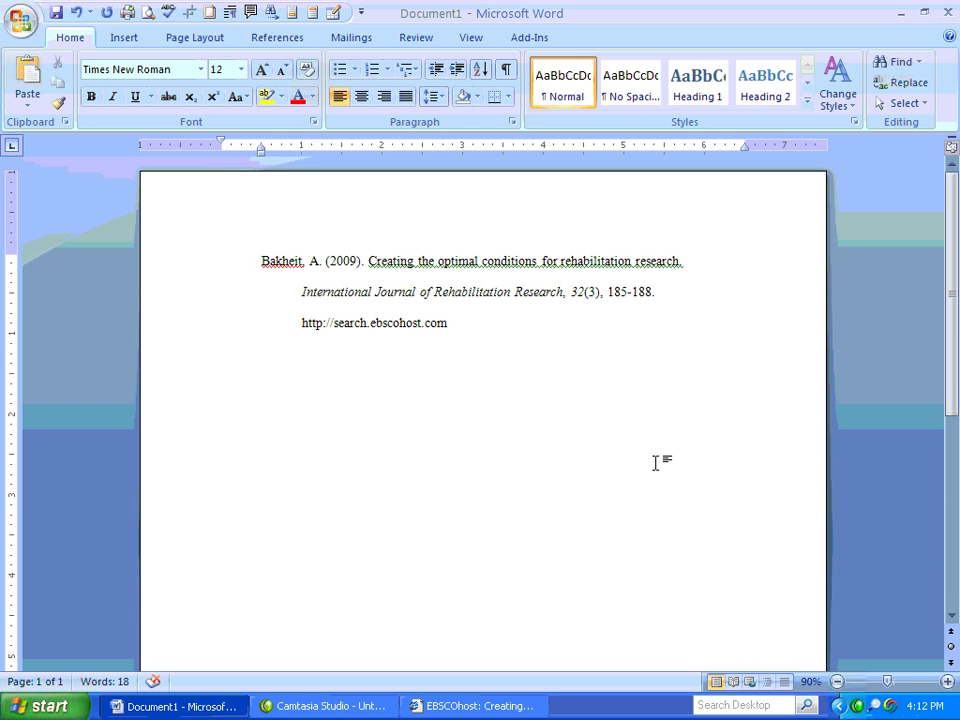
left_click(249, 256)
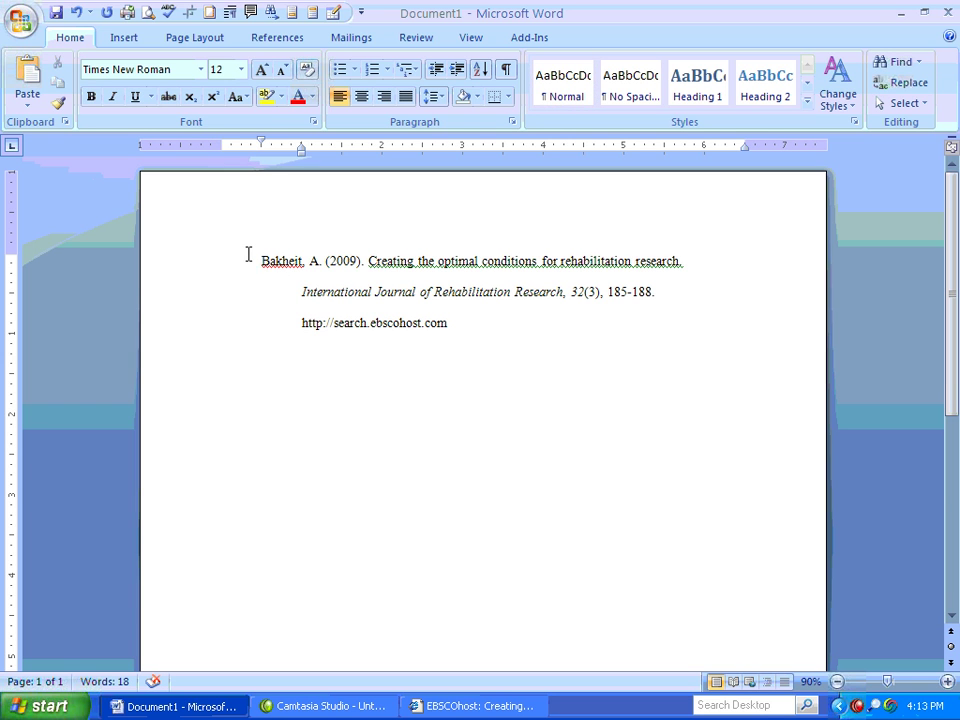
key("Return")
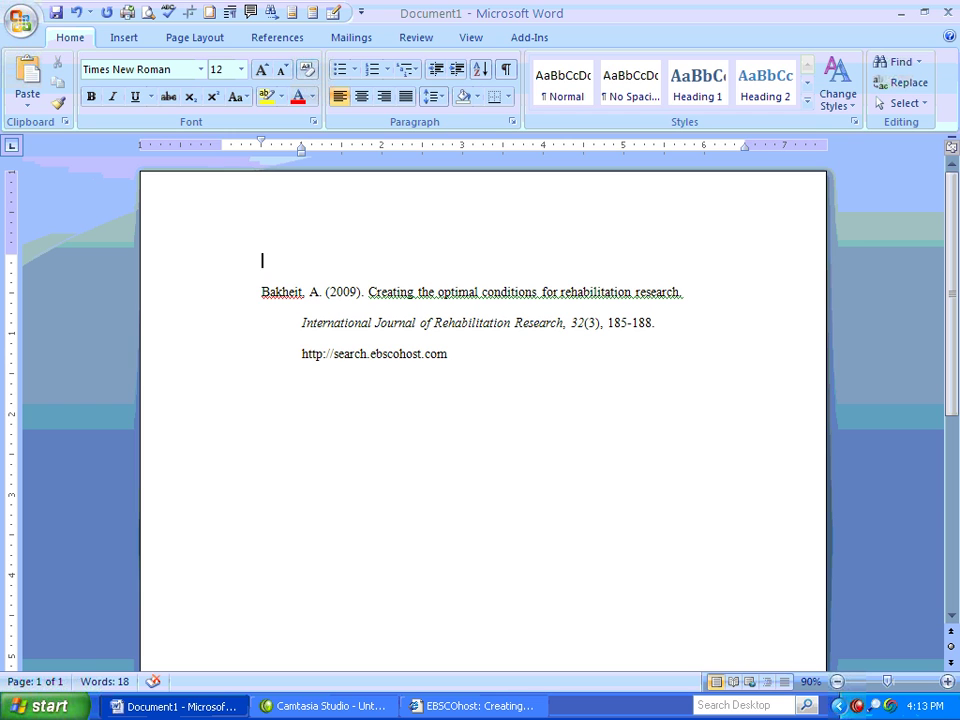
- Type 'References' on the blank line and center it as the heading
type("Refere")
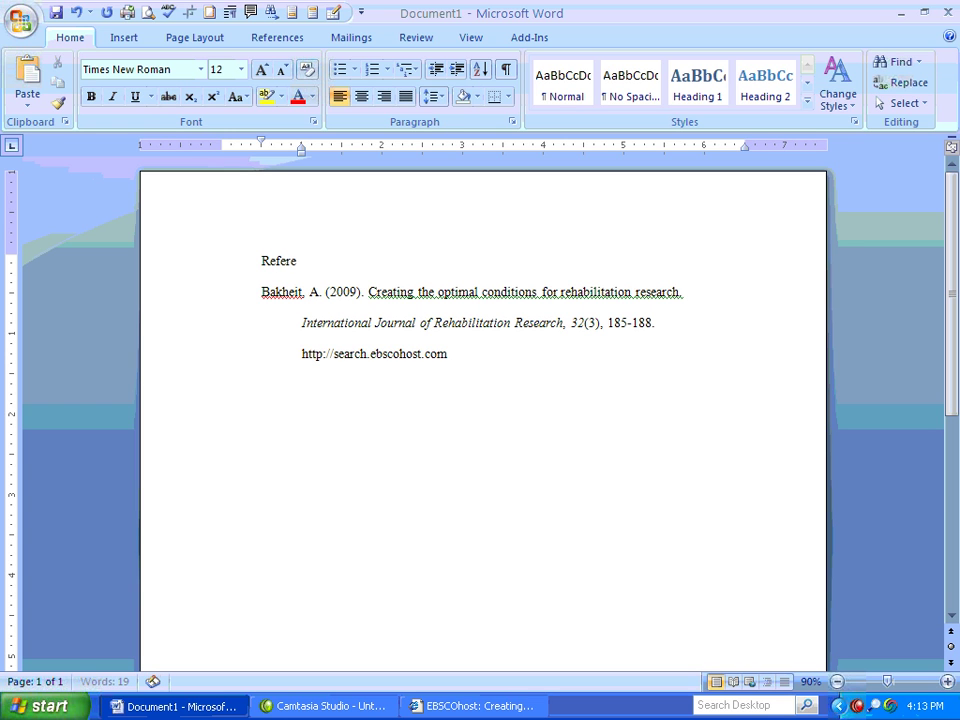
type("nces")
left_click_drag(260, 260, 339, 257)
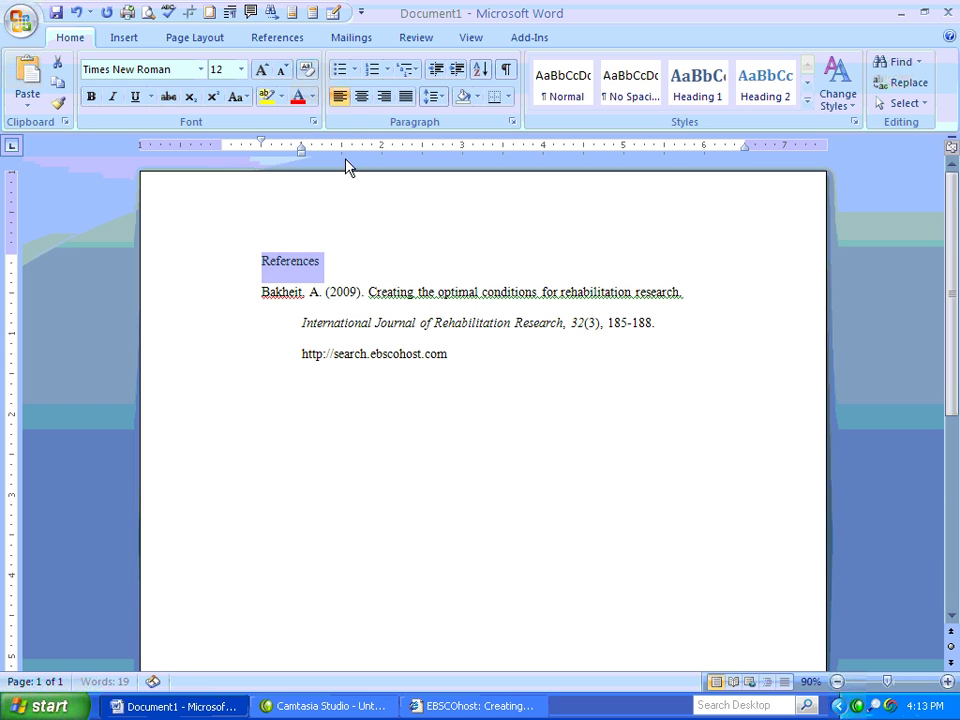
left_click(362, 97)
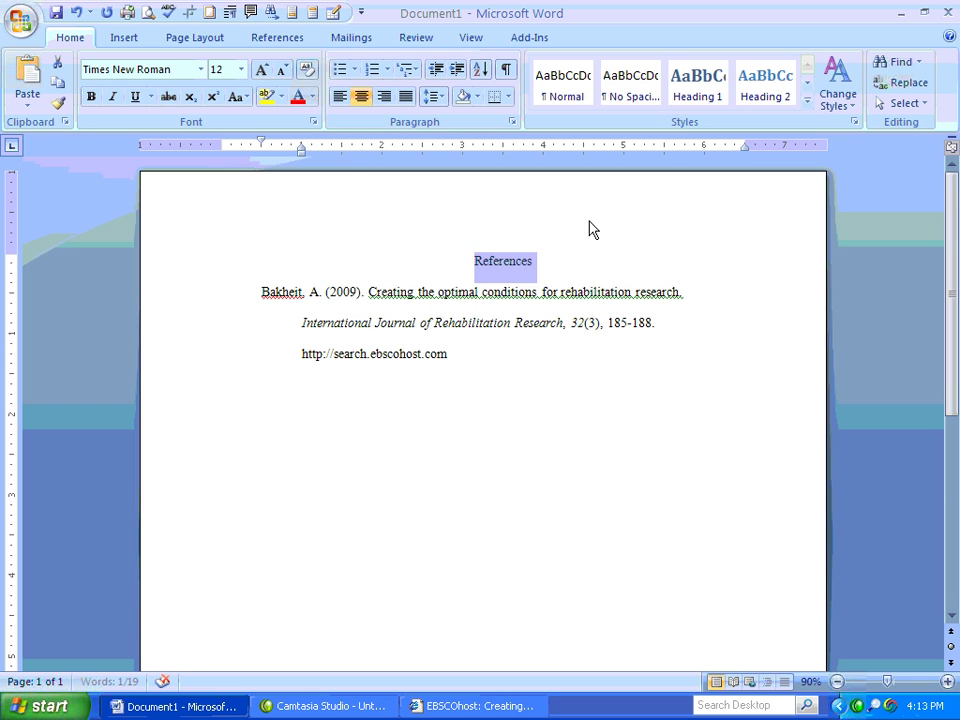
key("Right")
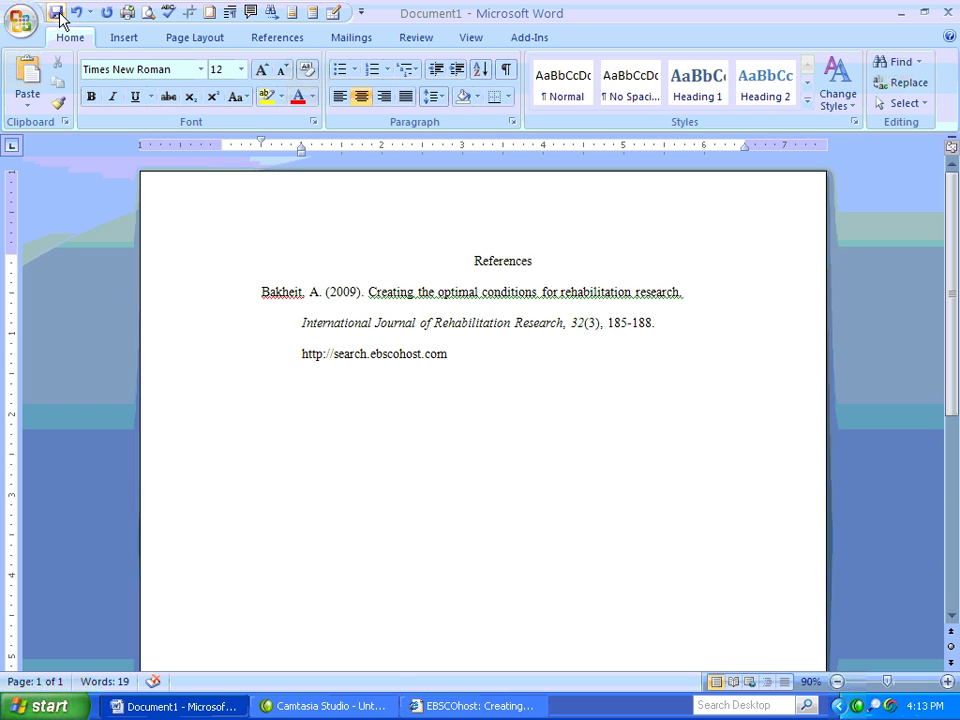
- Close EBSCOhost's citation format window and return to the 975-result leadership and collaboration list
left_click(460, 716)
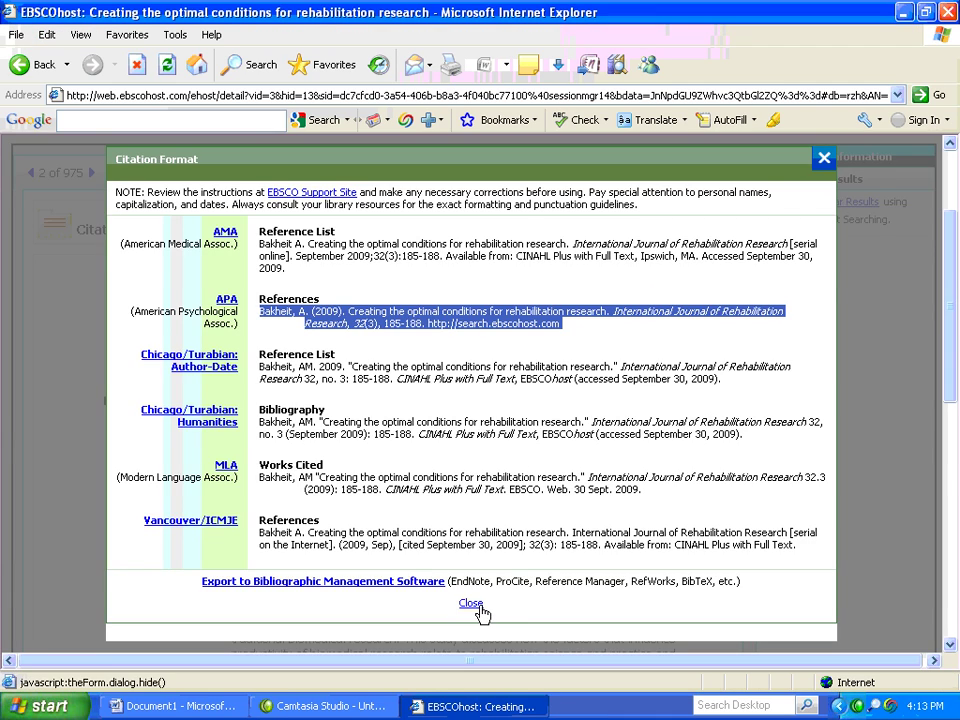
left_click(476, 606)
scroll(318, 340, "down", 1)
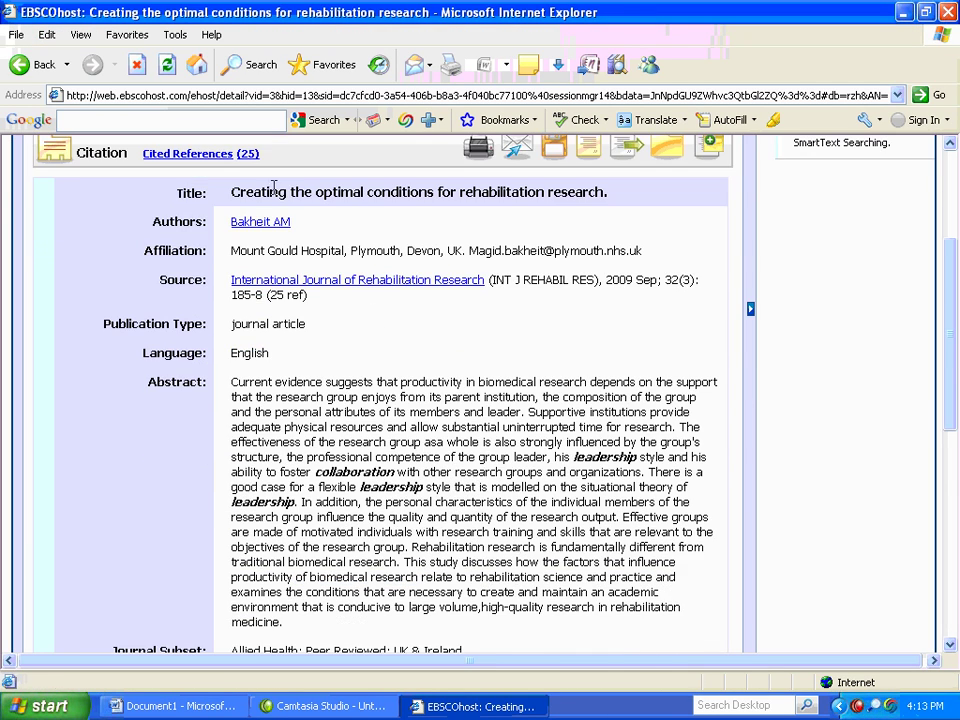
scroll(262, 215, "up", 1)
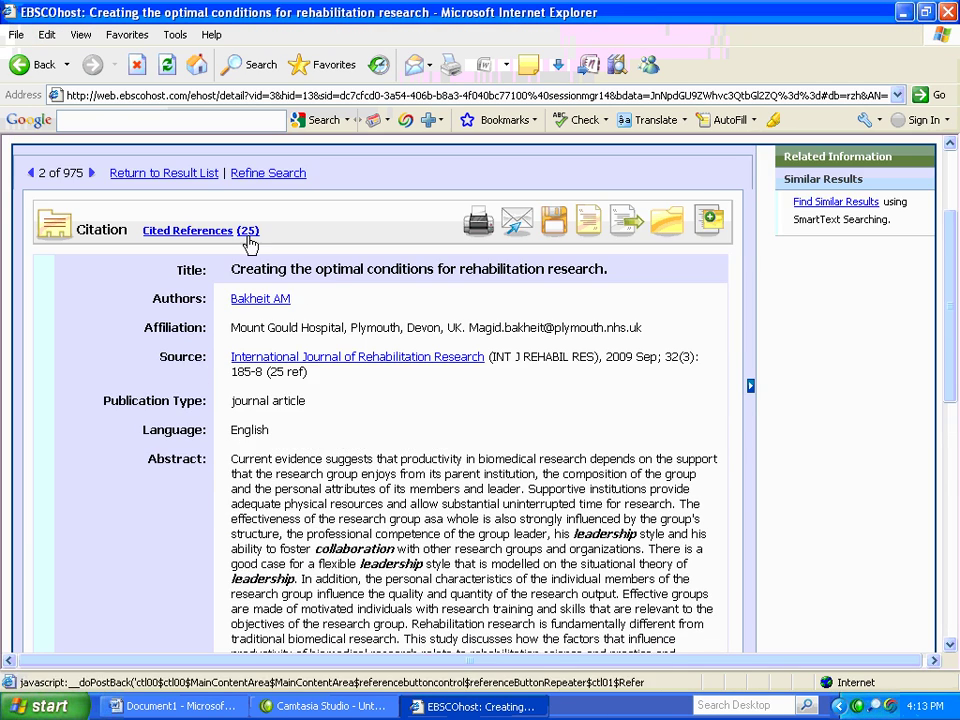
left_click(196, 176)
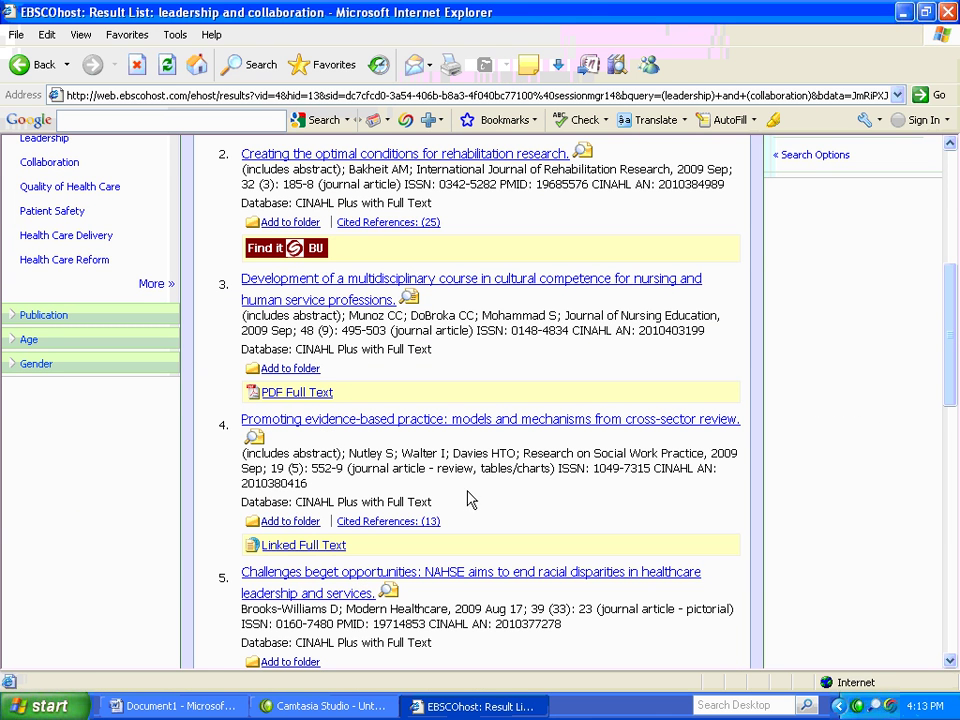
scroll(443, 452, "up", 2)
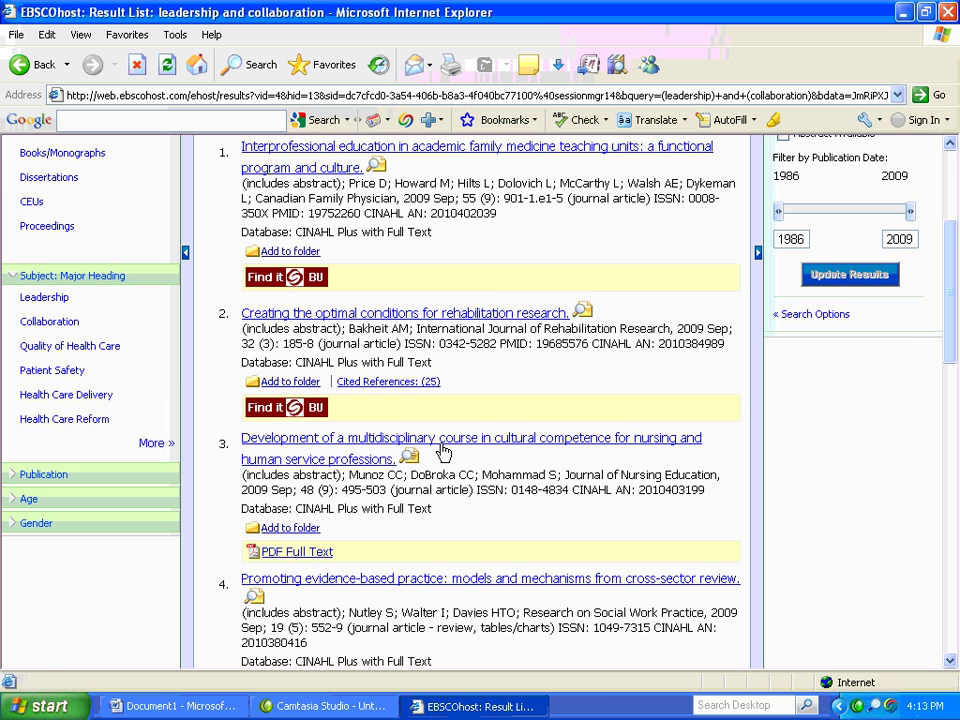
scroll(443, 452, "up", 2)
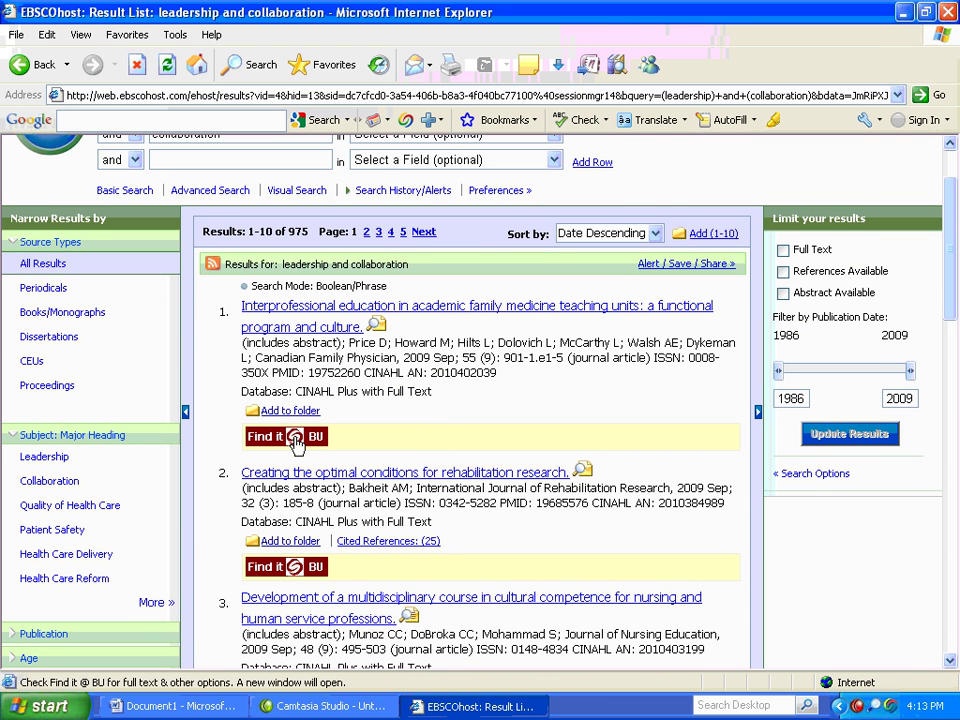
scroll(295, 440, "down", 1)
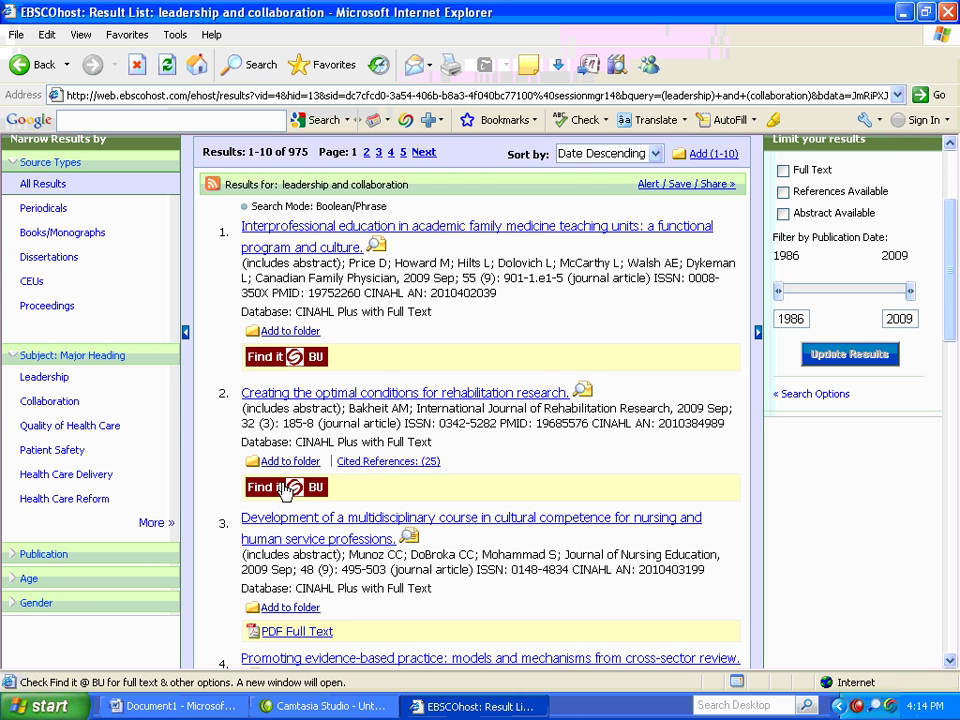
- Open Find It @ BU for the rehabilitation article and maximize its services page showing no online full text
left_click(286, 489)
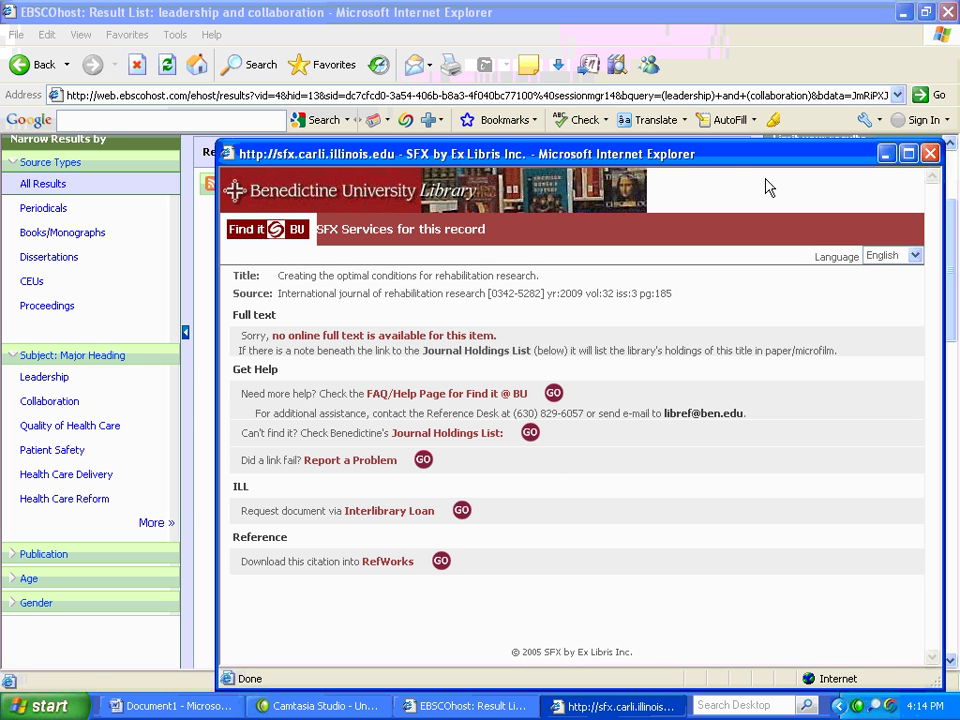
left_click_drag(640, 153, 548, 42)
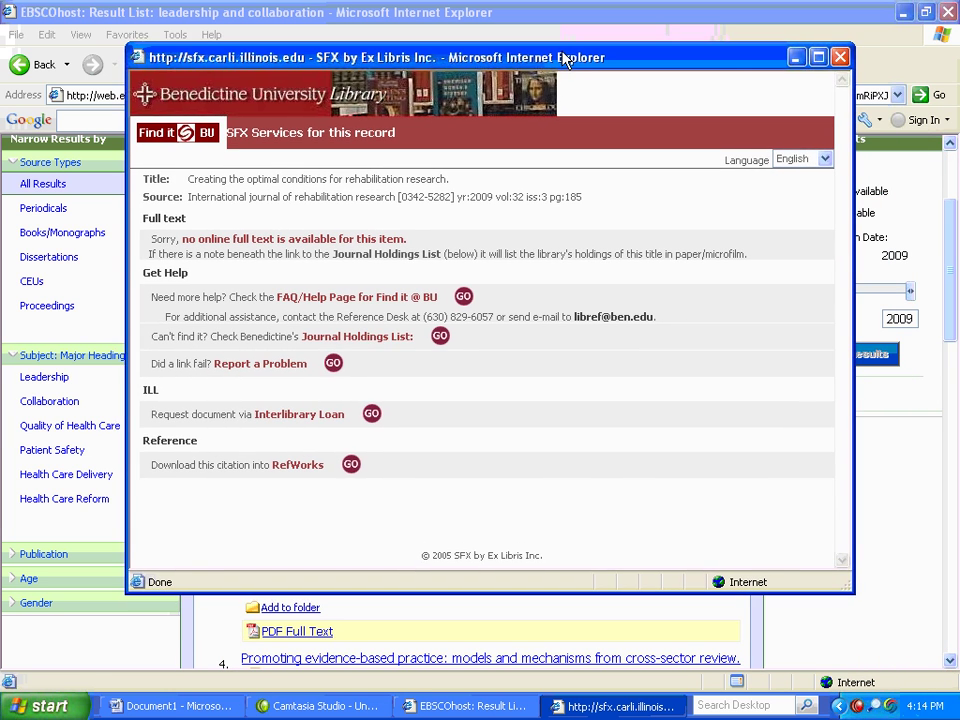
left_click(822, 58)
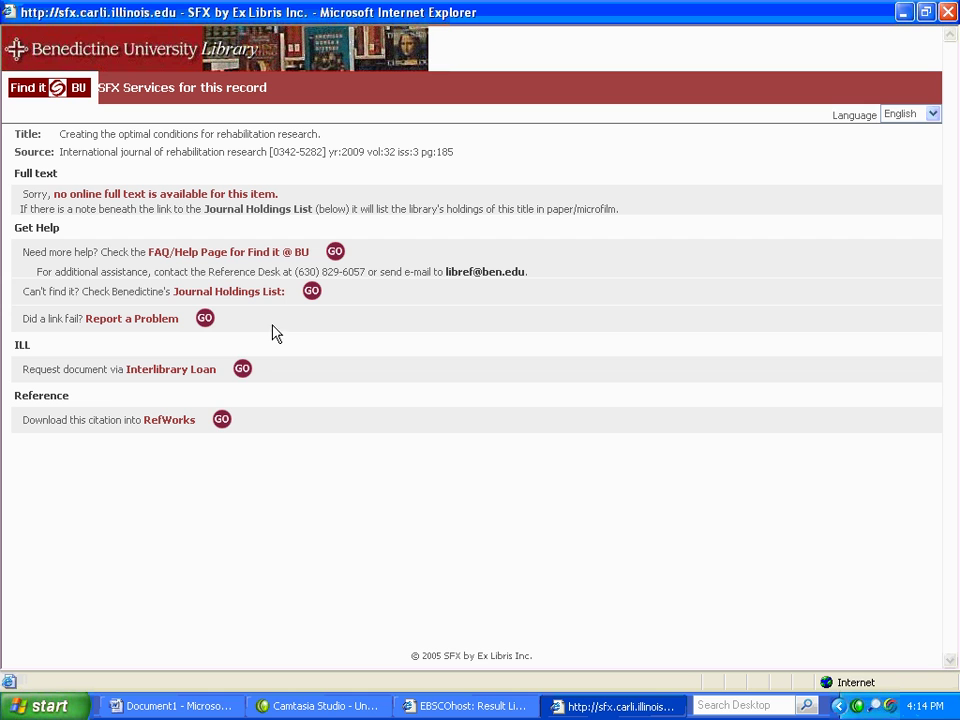
- Open the Interlibrary Loan request form for the article, full-screen
left_click(242, 371)
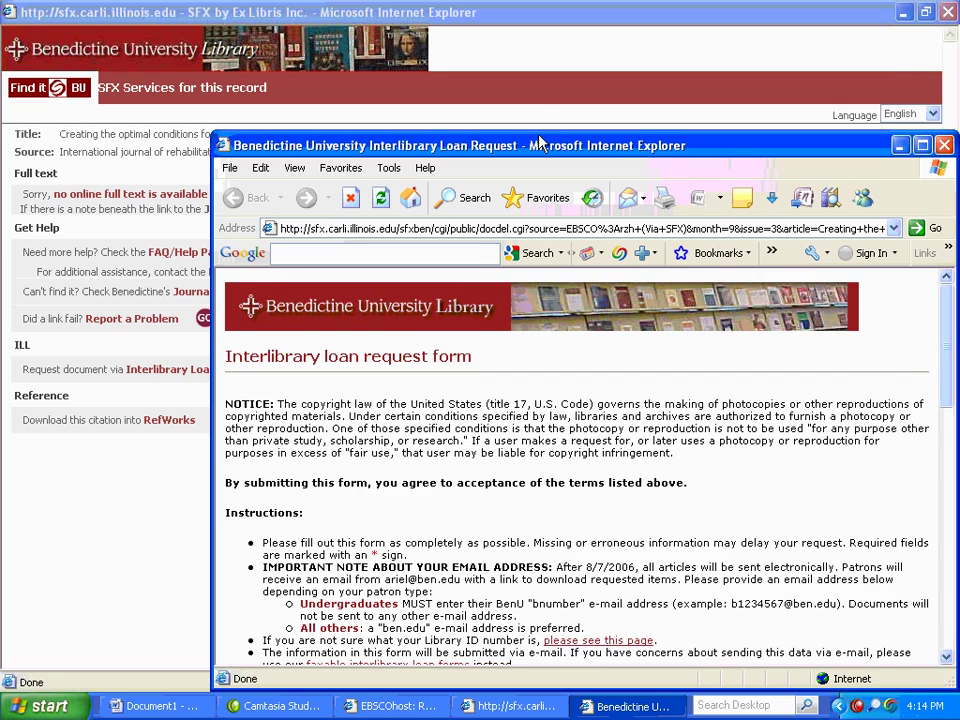
left_click_drag(540, 141, 434, 28)
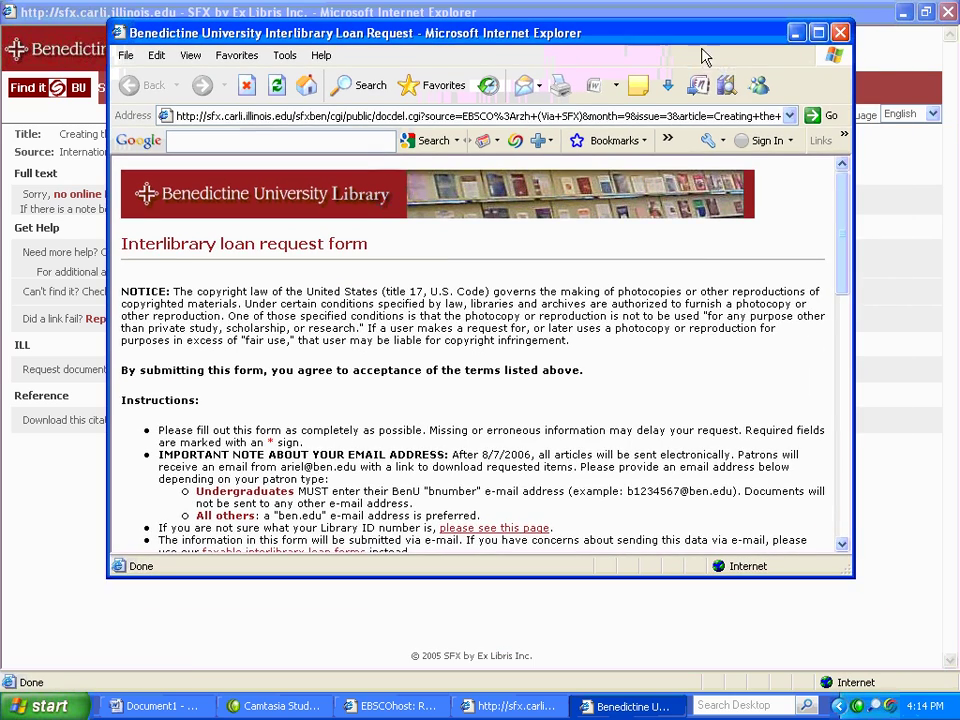
left_click(818, 36)
scroll(577, 425, "down", 6)
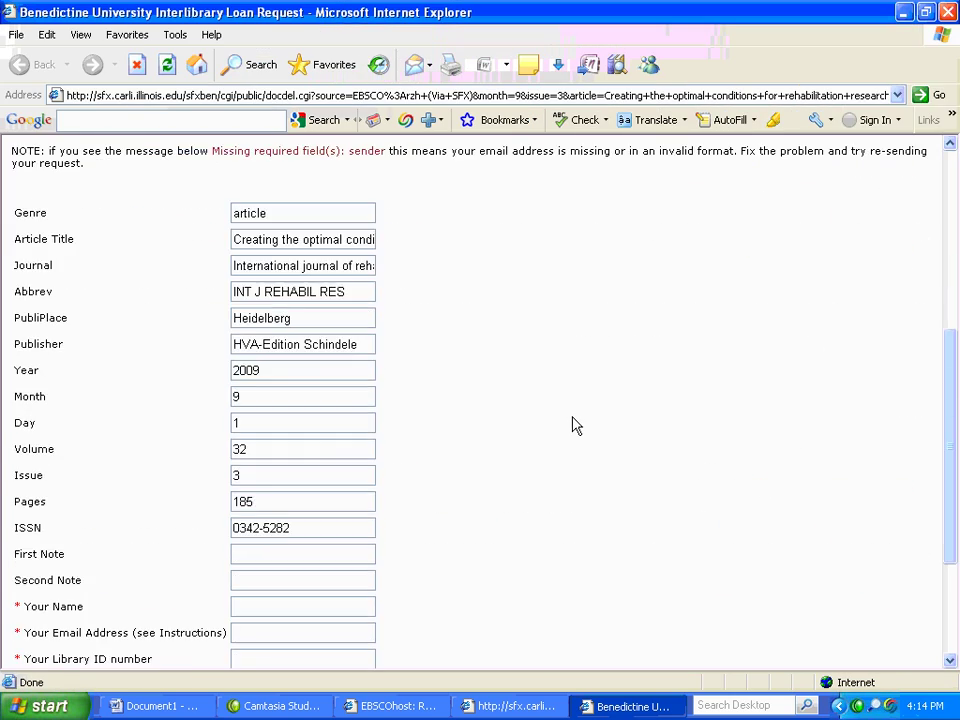
scroll(578, 422, "down", 4)
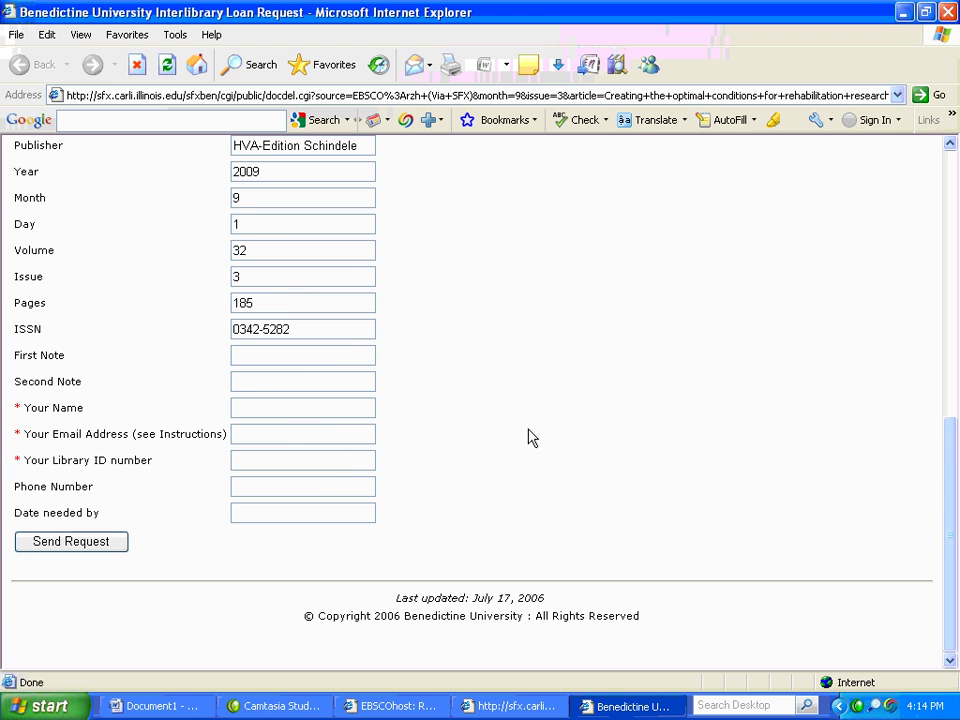
- Visit the requester name, e-mail and library ID fields, leaving the request unsent, then return to EBSCOhost's result list
left_click(301, 413)
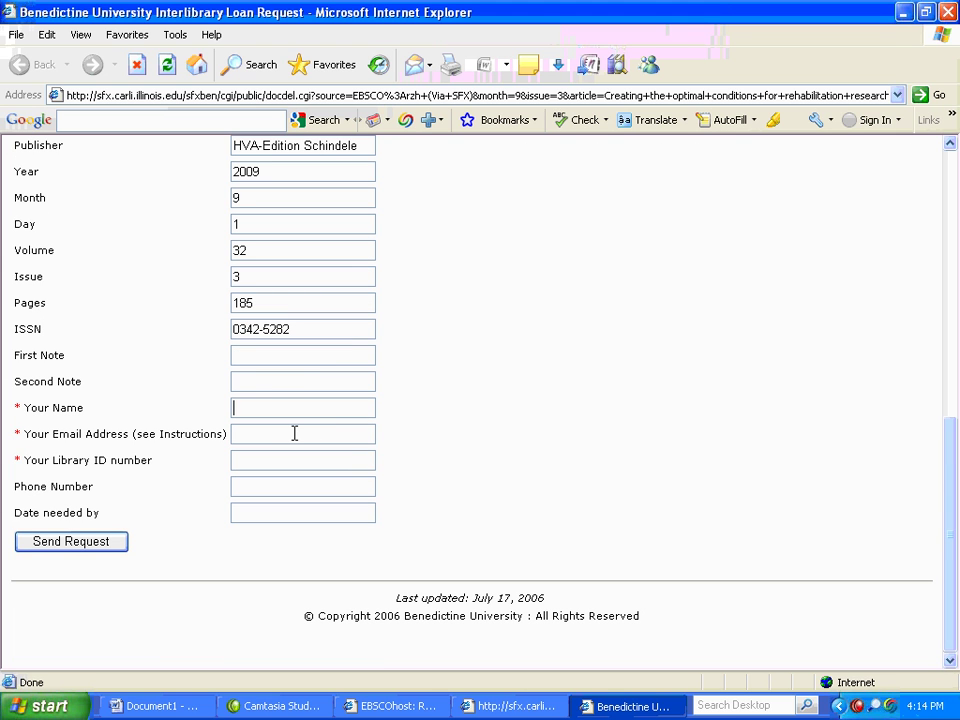
left_click(292, 435)
left_click(295, 460)
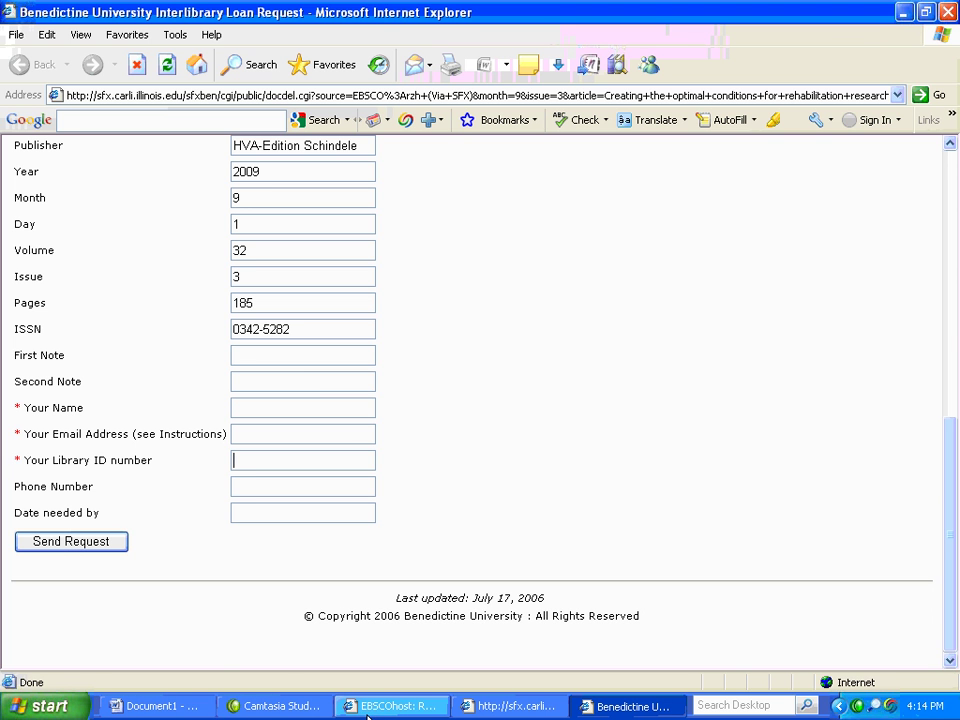
left_click(390, 706)
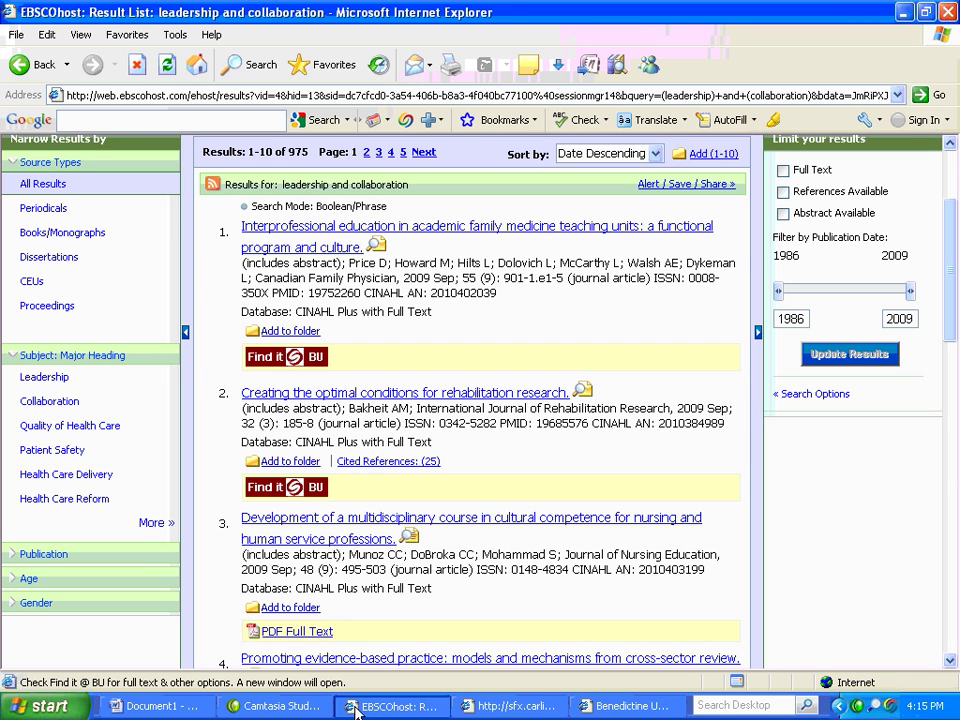
- Copy the APA citation of the multidisciplinary cultural competence course article from its Cite panel
scroll(253, 618, "down", 3)
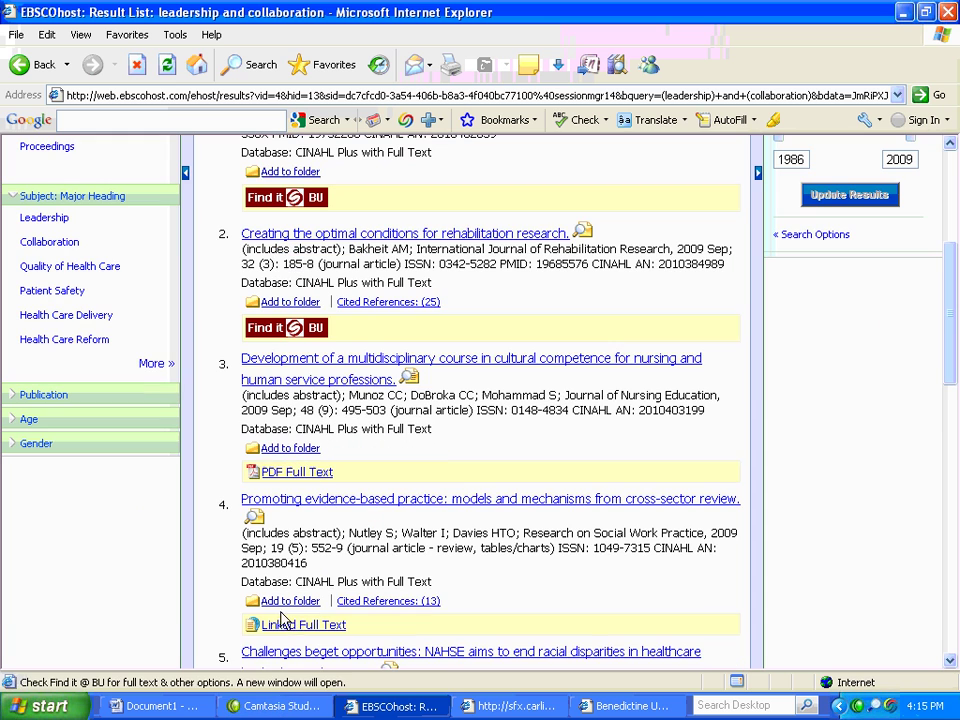
left_click(313, 378)
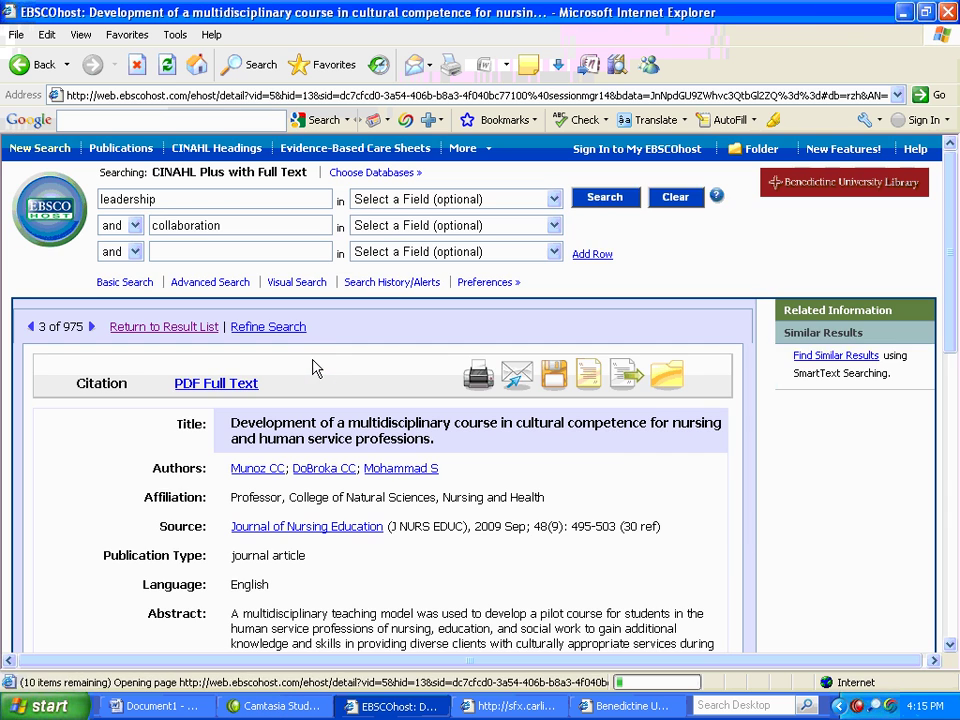
scroll(657, 411, "down", 3)
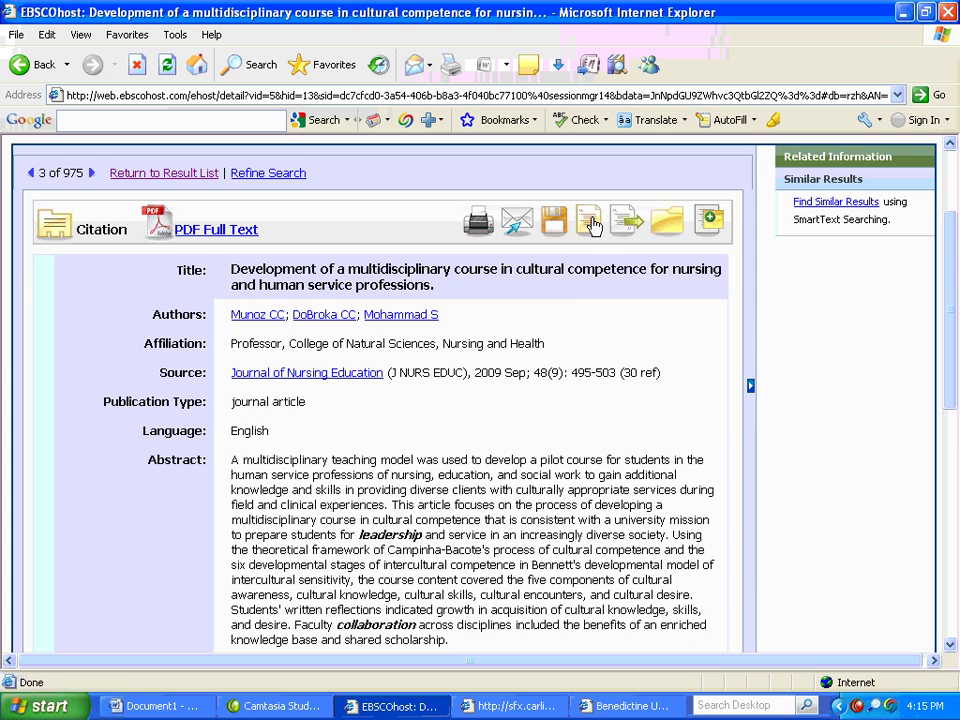
left_click(591, 222)
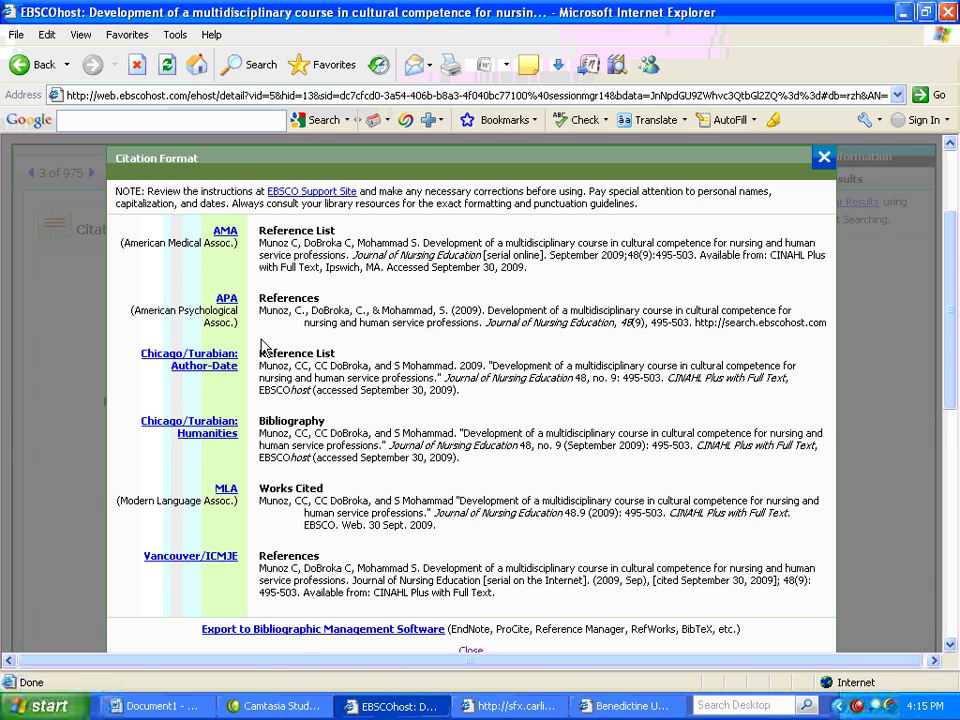
left_click_drag(260, 311, 633, 323)
left_click_drag(782, 357, 827, 332)
right_click(733, 325)
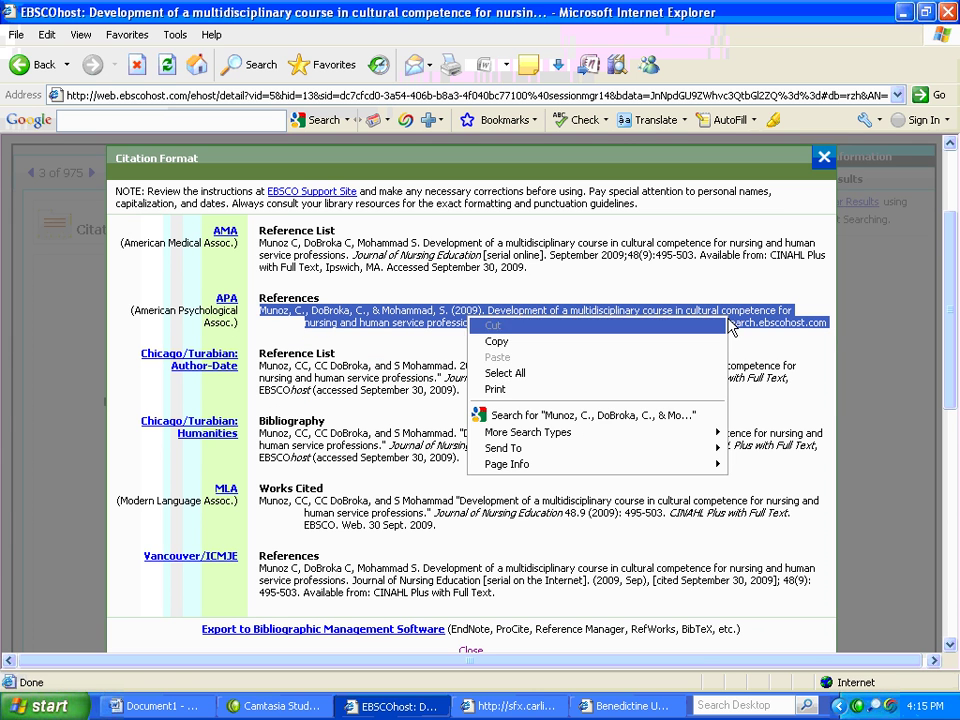
left_click(568, 343)
- Place the Munoz reference on a new line below the Bakheit reference and select it
left_click(158, 706)
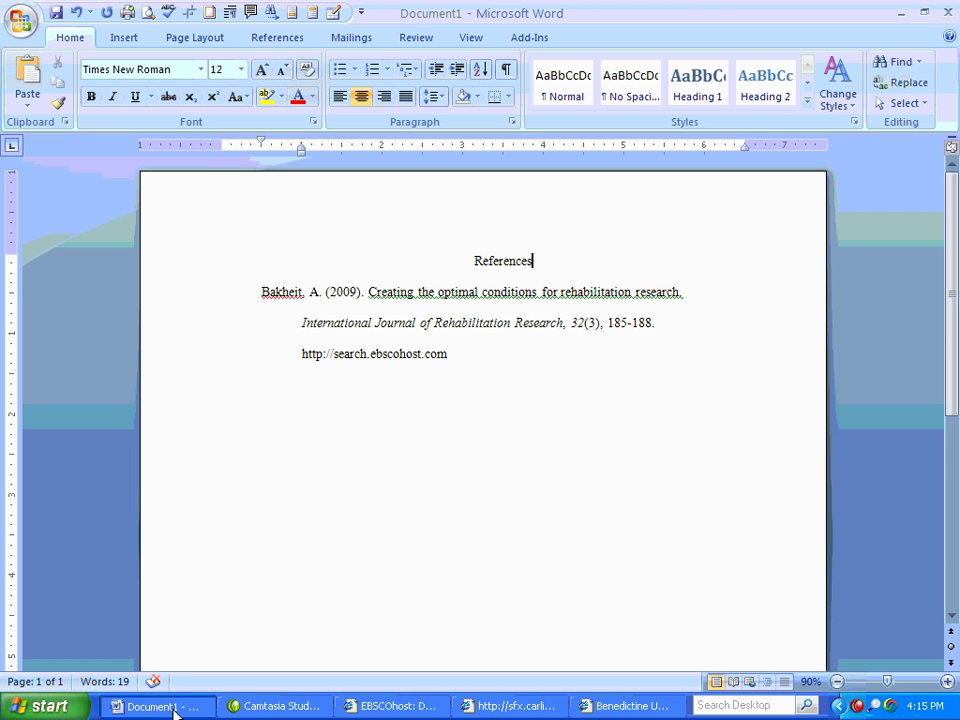
left_click(262, 402)
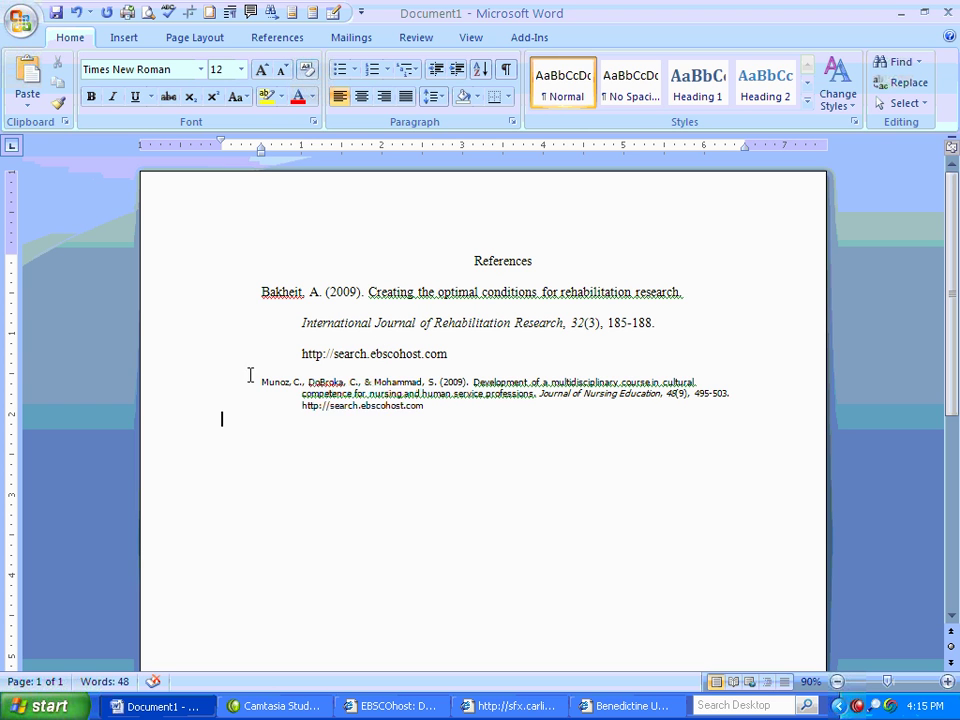
left_click(251, 383)
left_click_drag(251, 383, 527, 422)
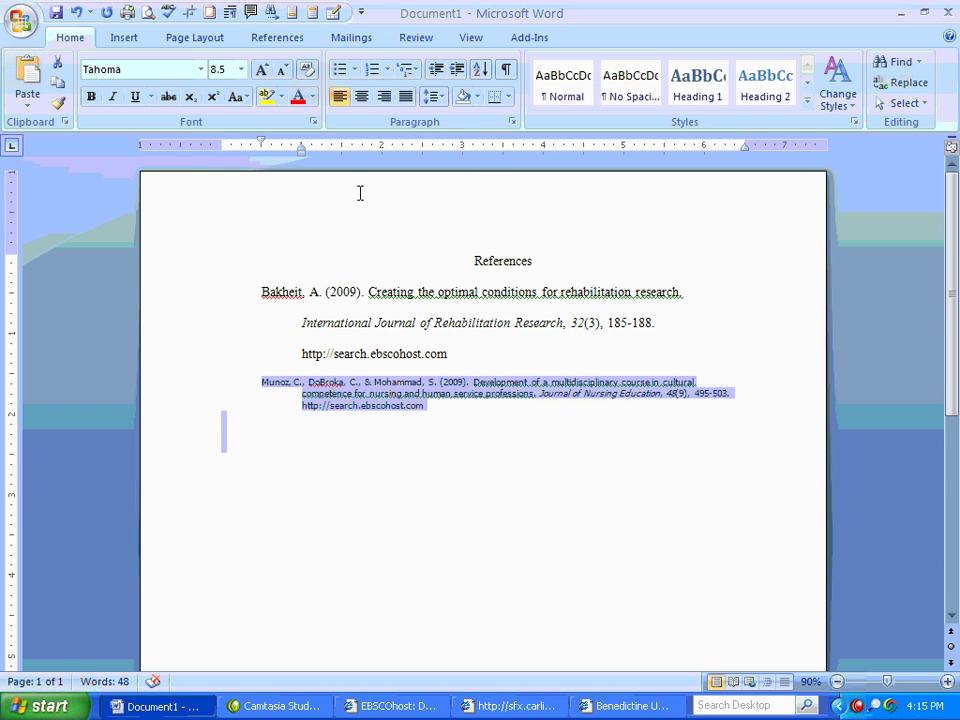
- Set the Munoz reference to Times New Roman, 12 point
left_click(201, 70)
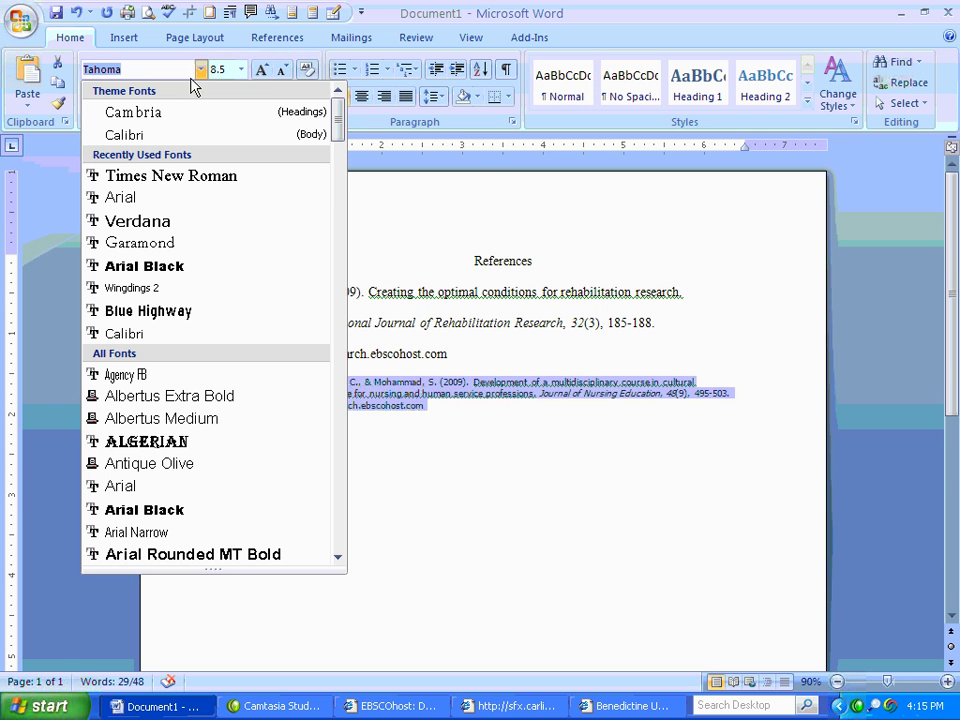
left_click(171, 176)
left_click(241, 70)
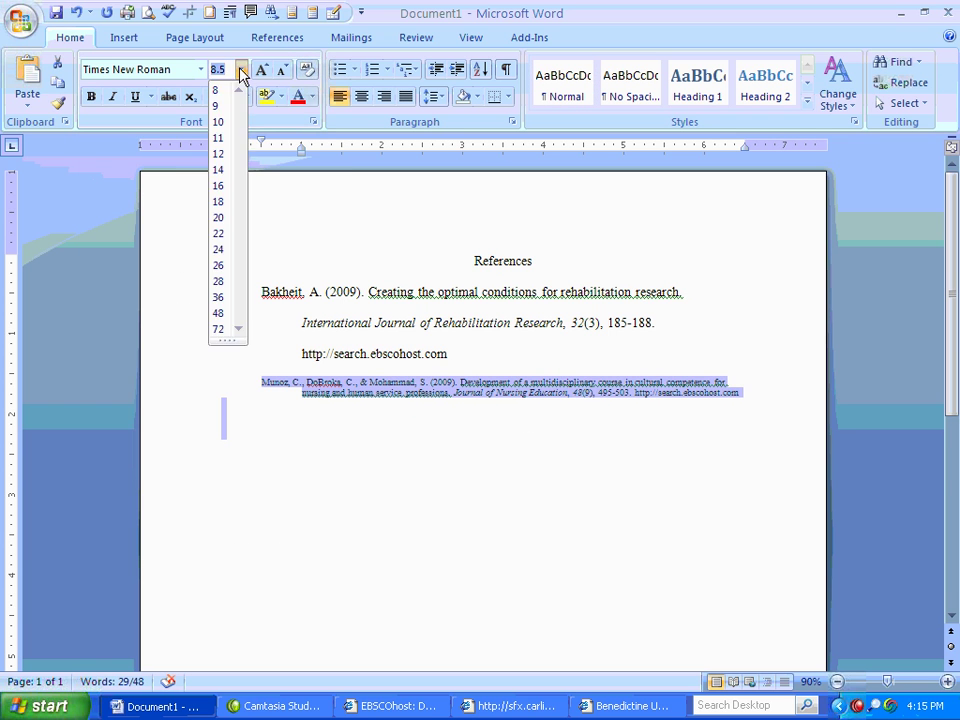
left_click(220, 155)
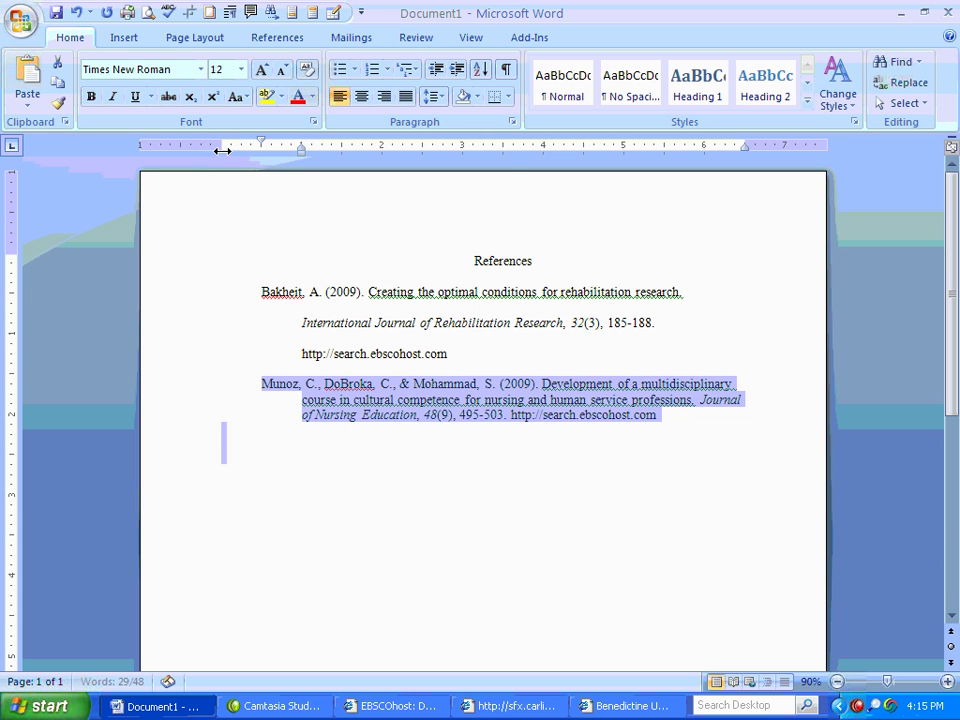
- Make the Munoz reference double-spaced through the Paragraph dialog
left_click(513, 122)
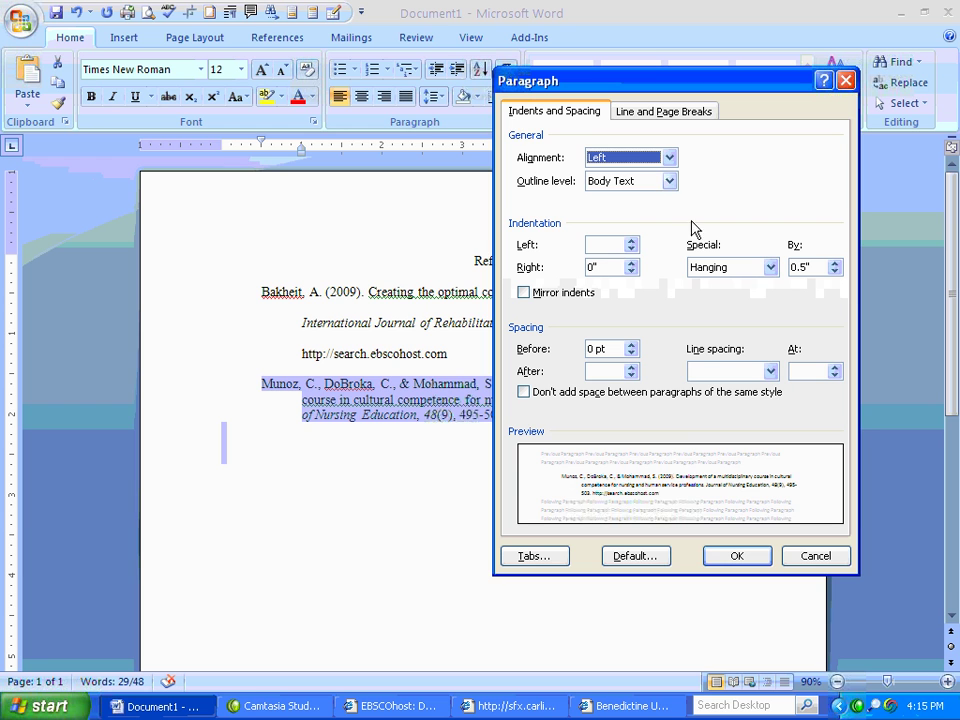
left_click(771, 373)
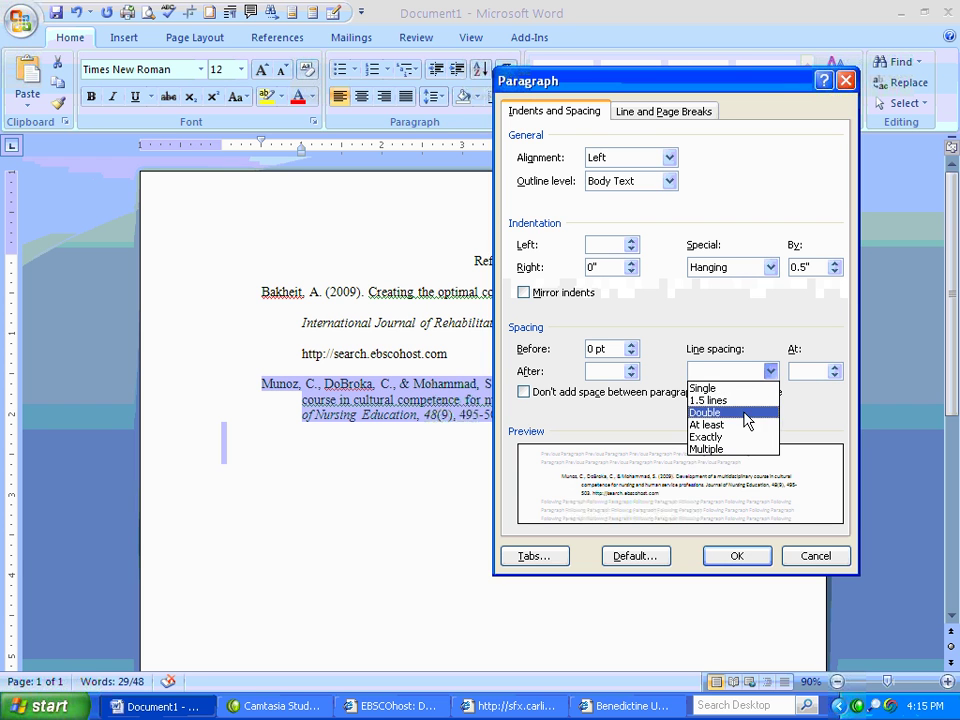
left_click(745, 412)
left_click(737, 556)
left_click(556, 566)
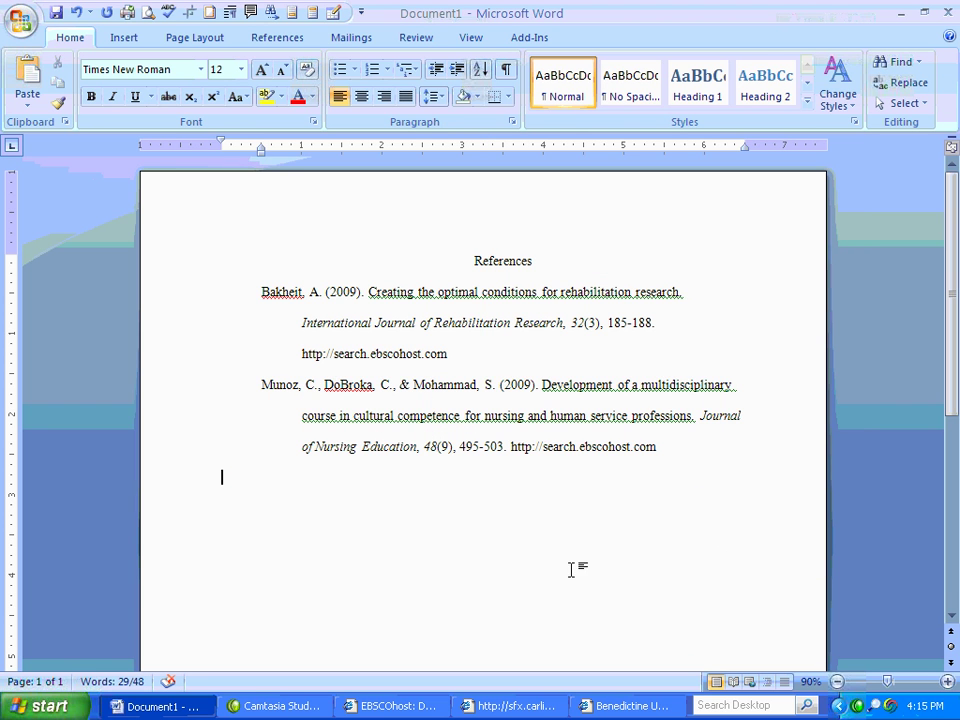